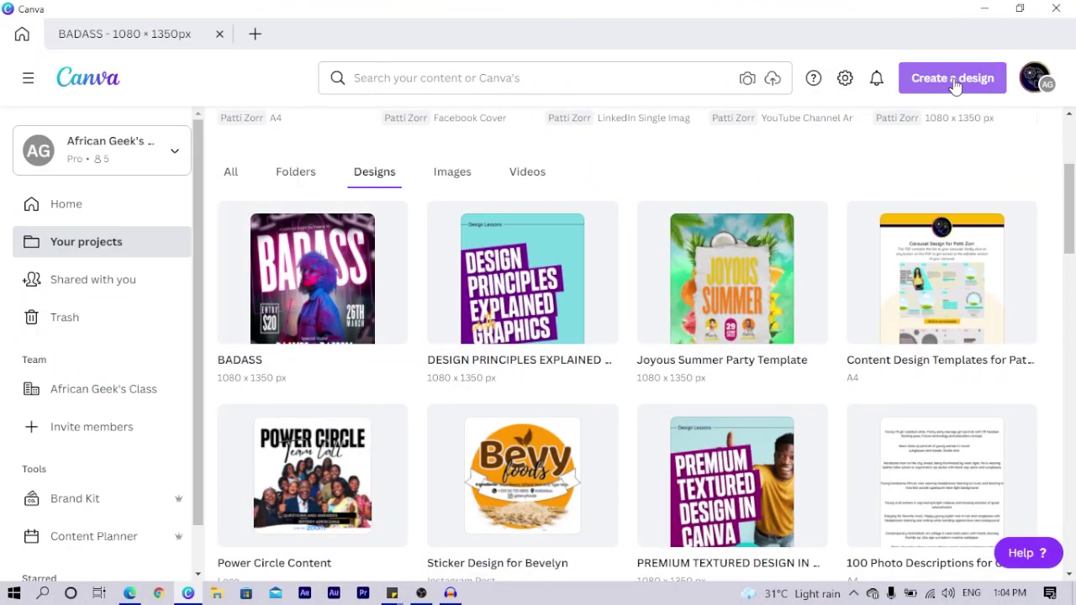
# - Start a new blank A4 Document design
pyautogui.click(920, 84)
pyautogui.write('a4')
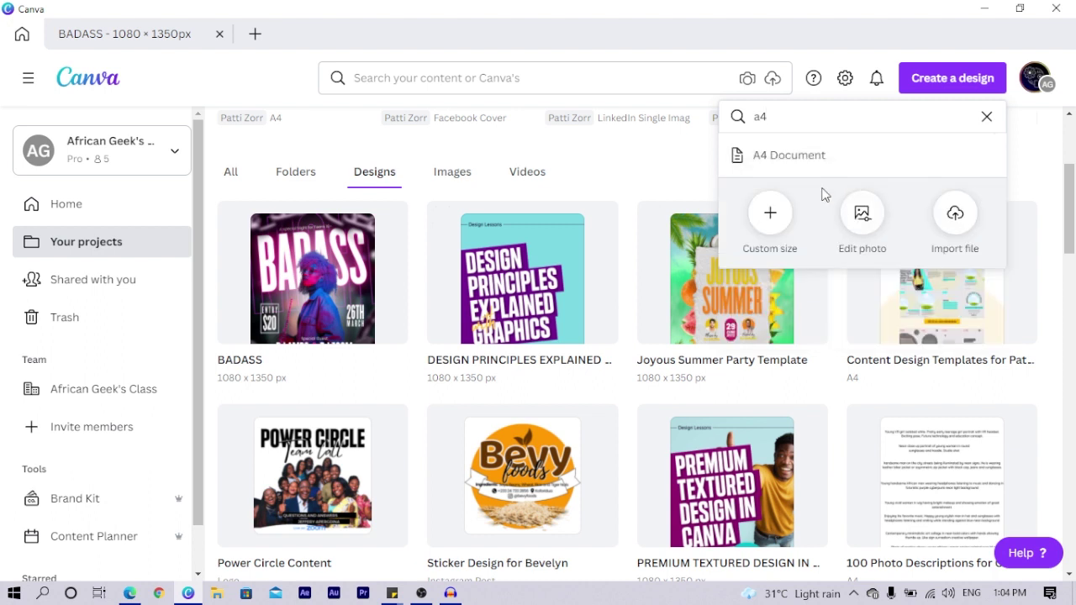
pyautogui.click(796, 161)
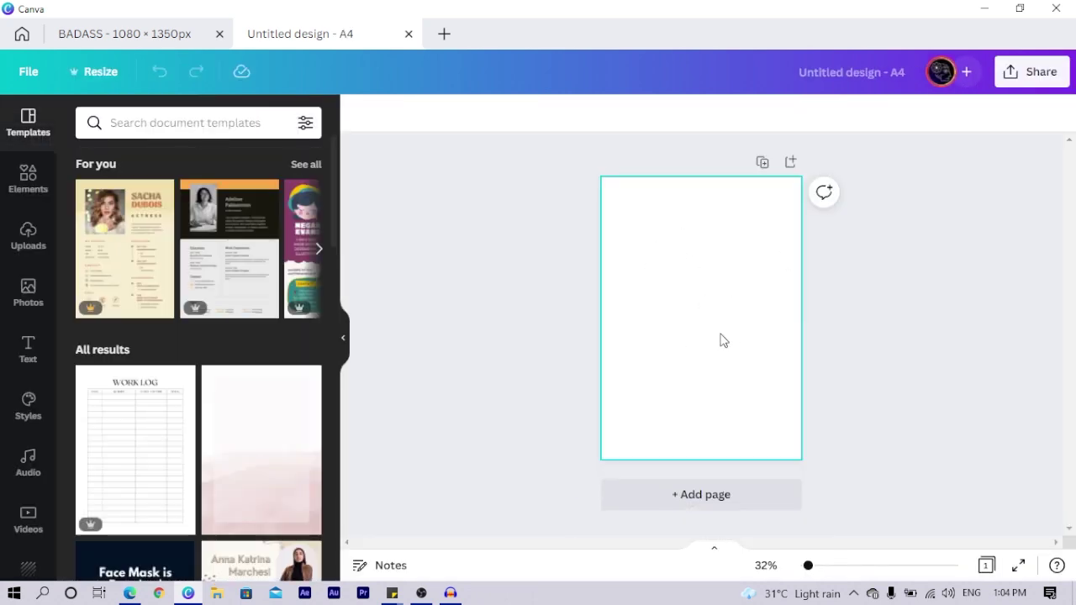
pyautogui.scroll(-4, 232, 370)
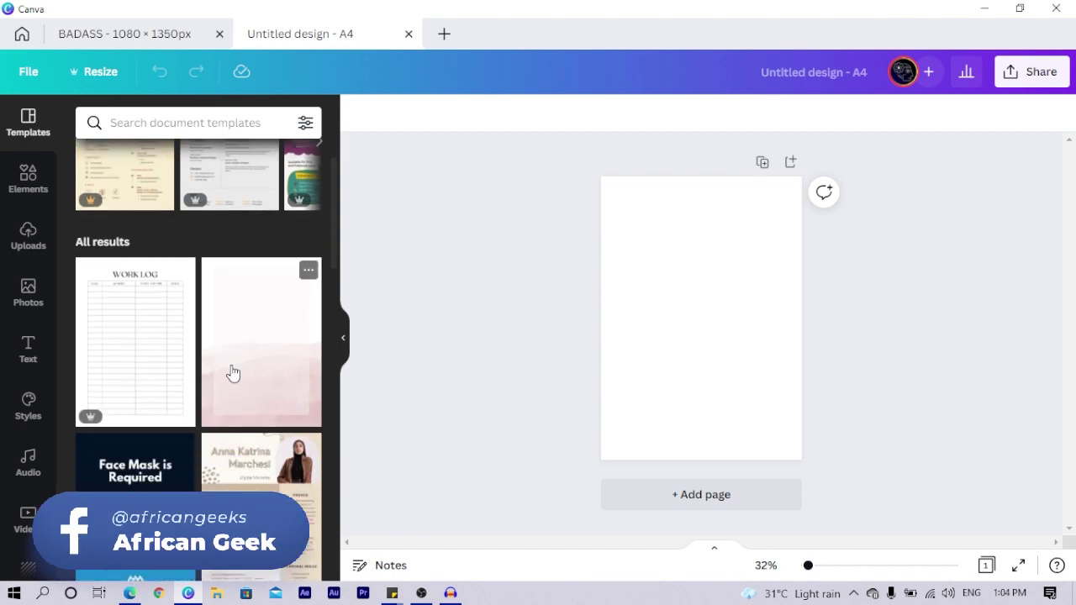
pyautogui.scroll(-7, 232, 367)
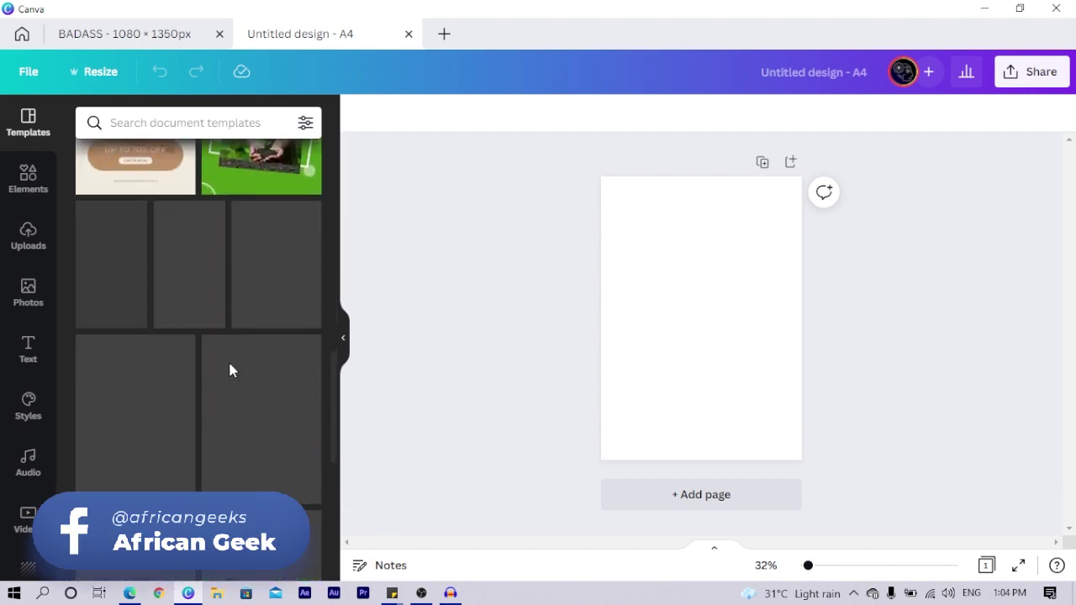
pyautogui.scroll(9, 225, 365)
# - Search templates for 'invoice' and apply the black-and-white Invoice template
pyautogui.click(216, 122)
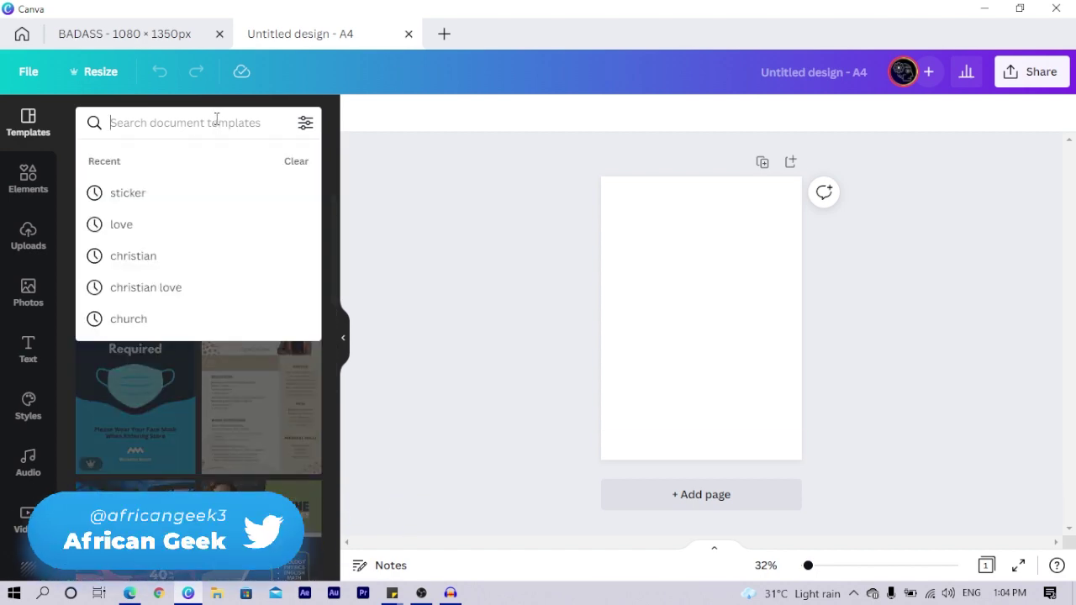
pyautogui.write('invoic')
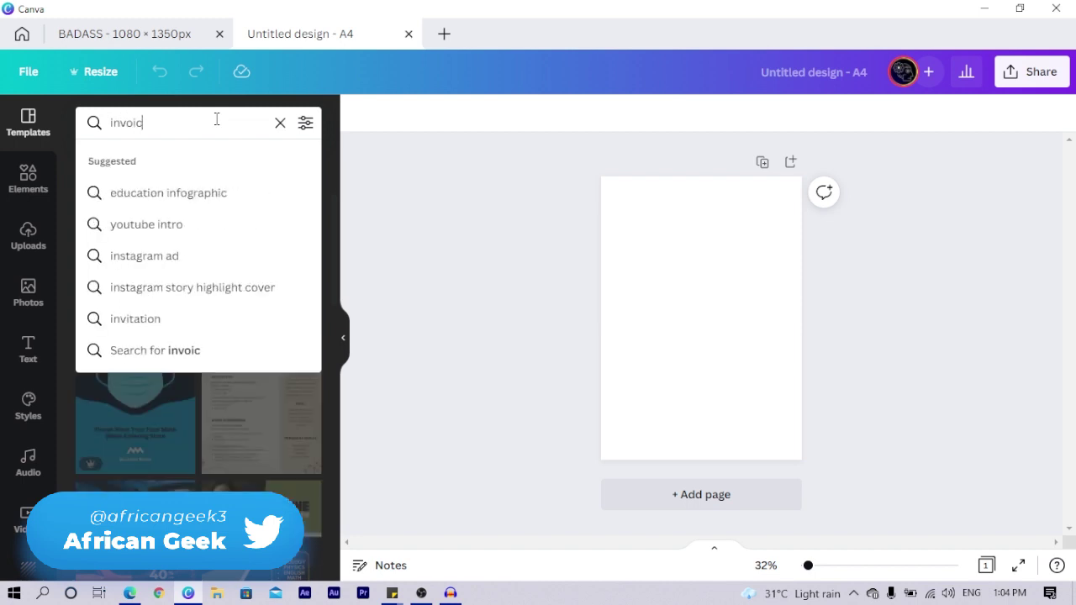
pyautogui.write('e')
pyautogui.press('Return')
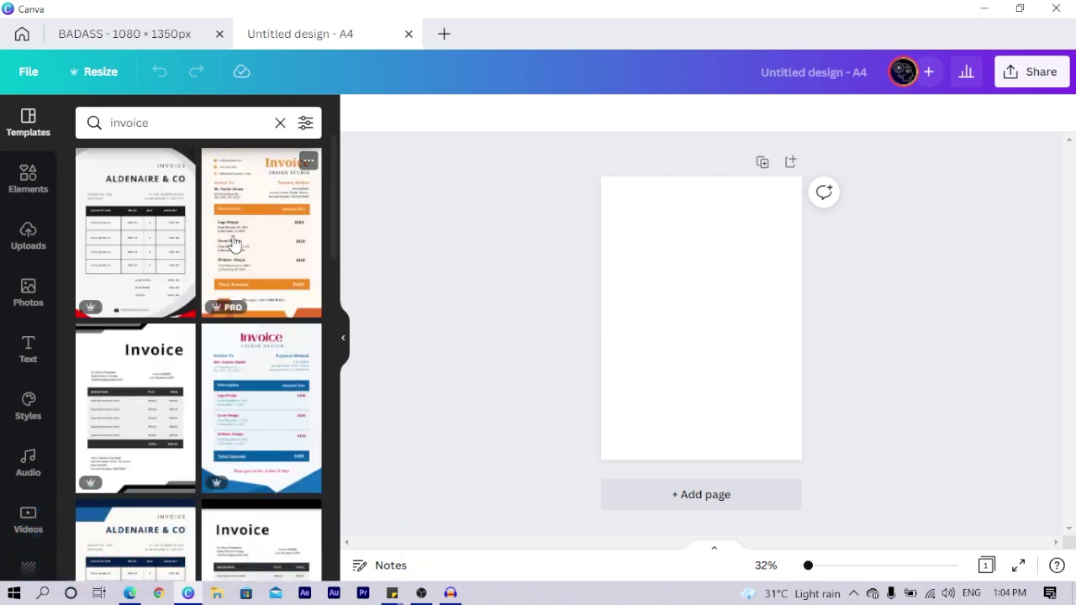
pyautogui.scroll(-2, 204, 294)
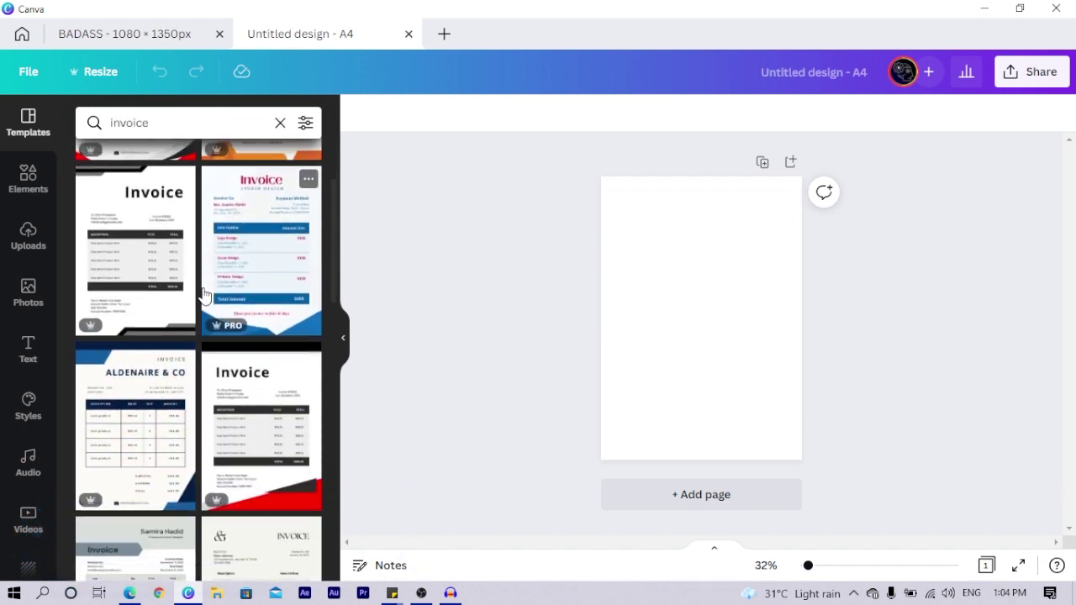
pyautogui.scroll(-1, 204, 294)
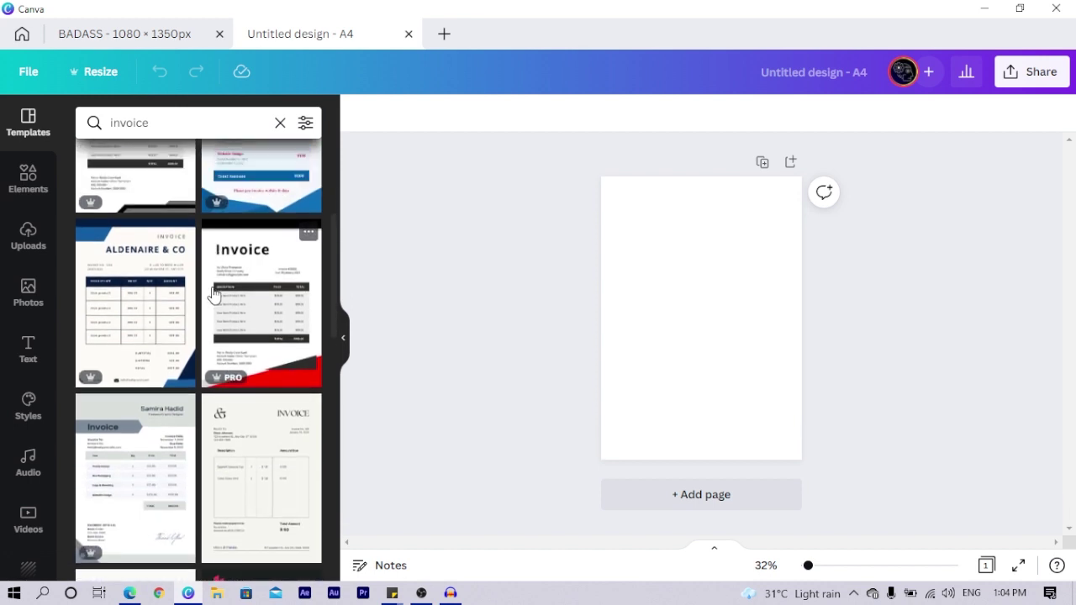
pyautogui.scroll(3, 114, 301)
pyautogui.click(130, 297)
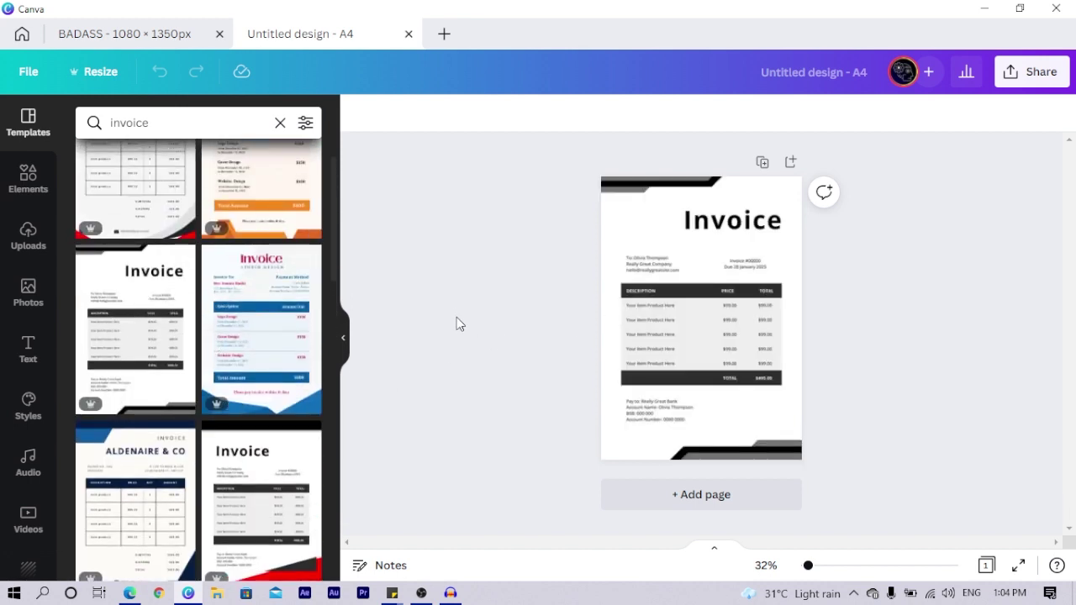
# - Delete the address block, price table and payment details, keeping the header stripe and Invoice title
pyautogui.scroll(5, 548, 300)
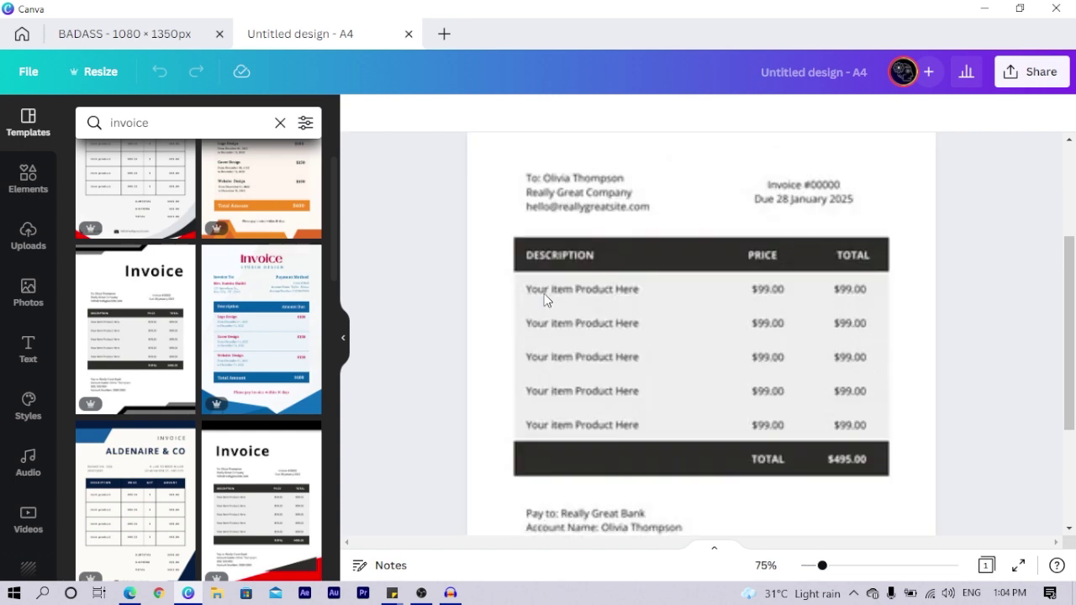
pyautogui.scroll(-2, 544, 294)
pyautogui.scroll(2, 541, 290)
pyautogui.scroll(2, 543, 300)
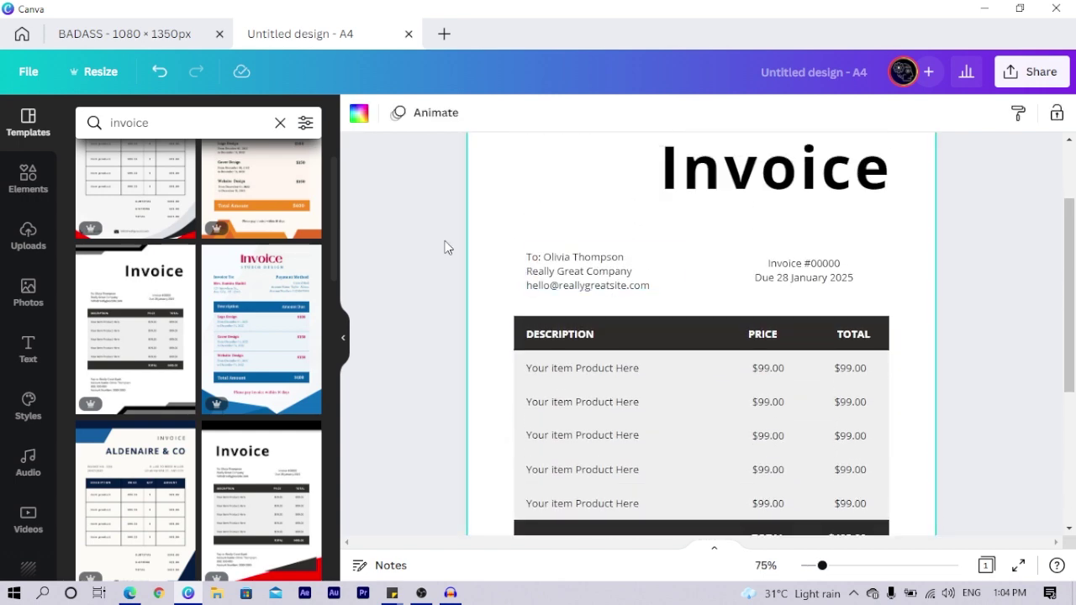
pyautogui.moveTo(444, 241); pyautogui.dragTo(935, 501)
pyautogui.scroll(-1, 876, 472)
pyautogui.scroll(-2, 975, 439)
pyautogui.press('Delete')
pyautogui.scroll(5, 732, 233)
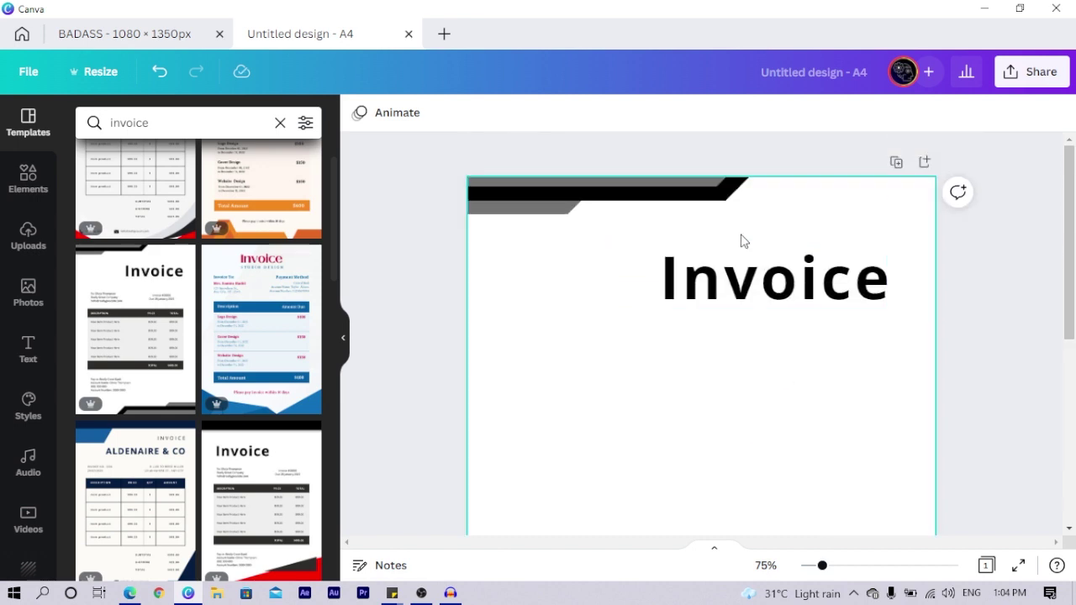
pyautogui.click(781, 293)
pyautogui.click(780, 292)
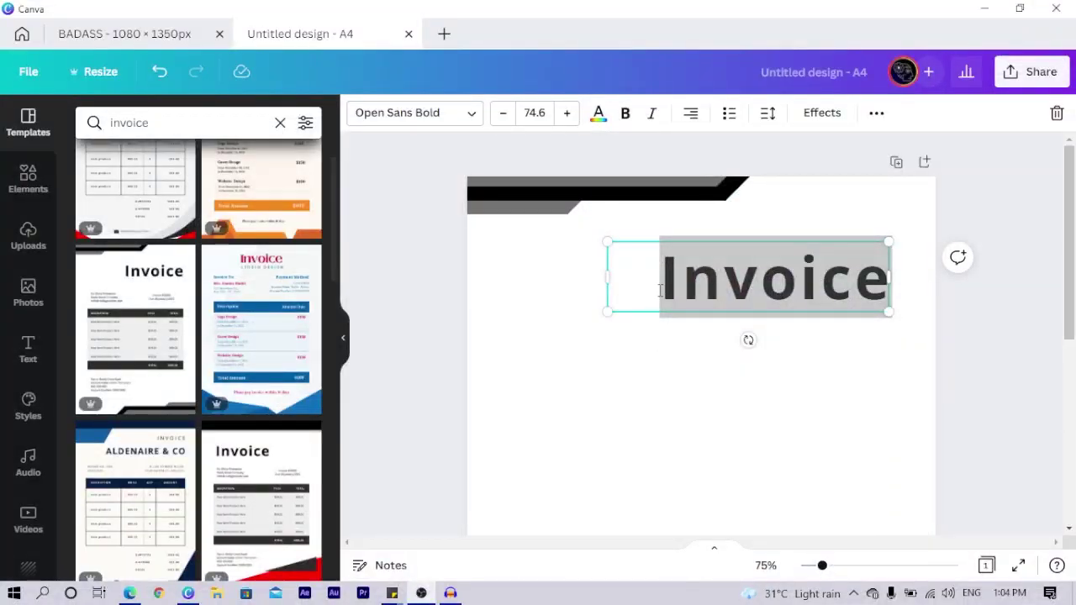
# - Replace the Invoice heading with 'Abigail's Project' and resize it onto one line
pyautogui.doubleClick(661, 290)
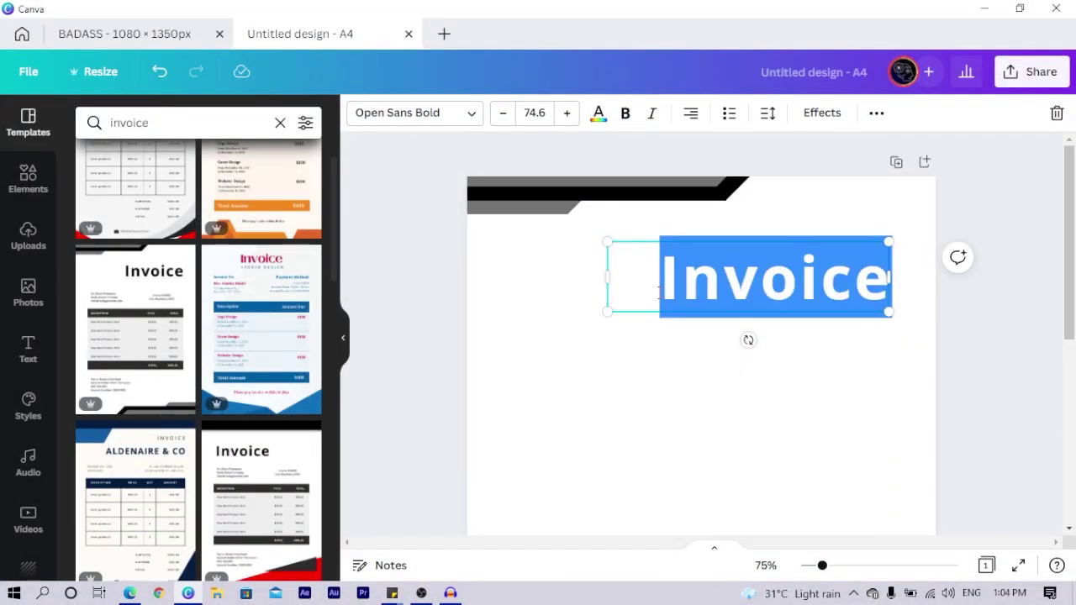
pyautogui.write('Abiga')
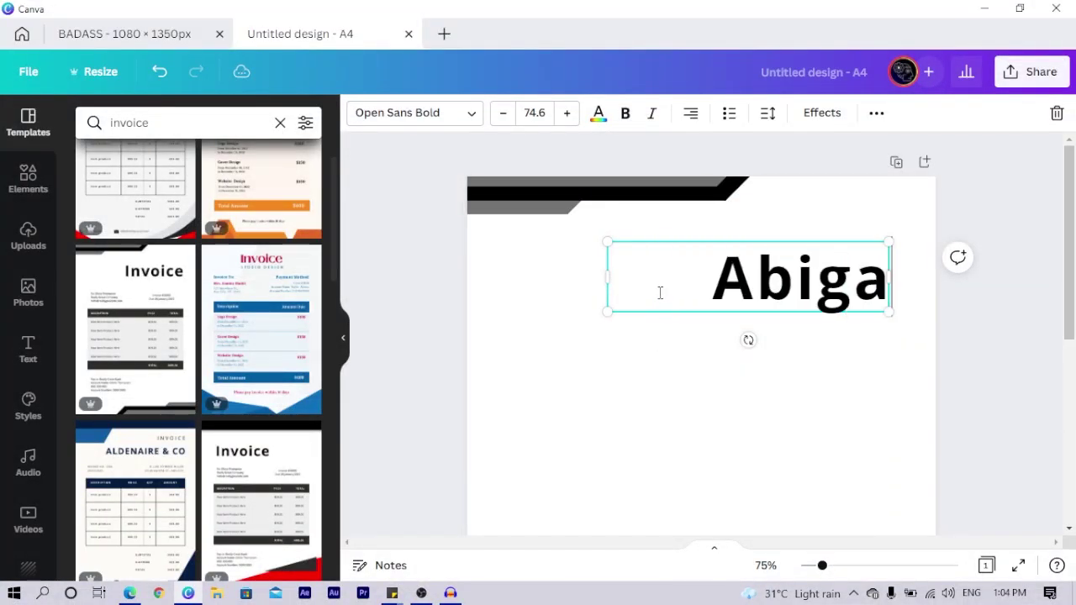
pyautogui.write("il's Project")
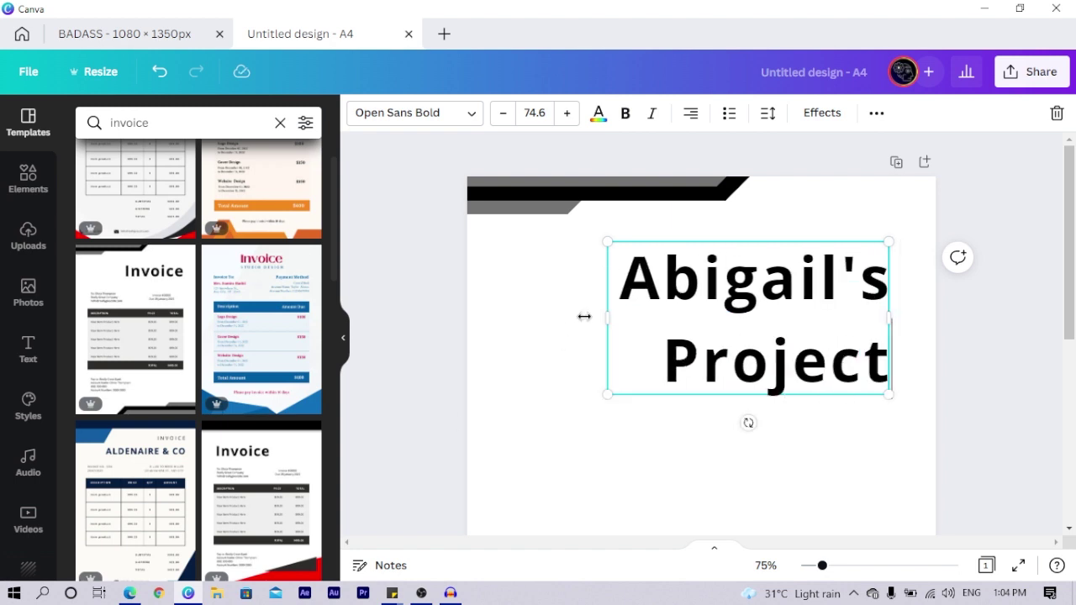
pyautogui.moveTo(598, 319); pyautogui.dragTo(489, 321)
pyautogui.moveTo(890, 394); pyautogui.dragTo(764, 343)
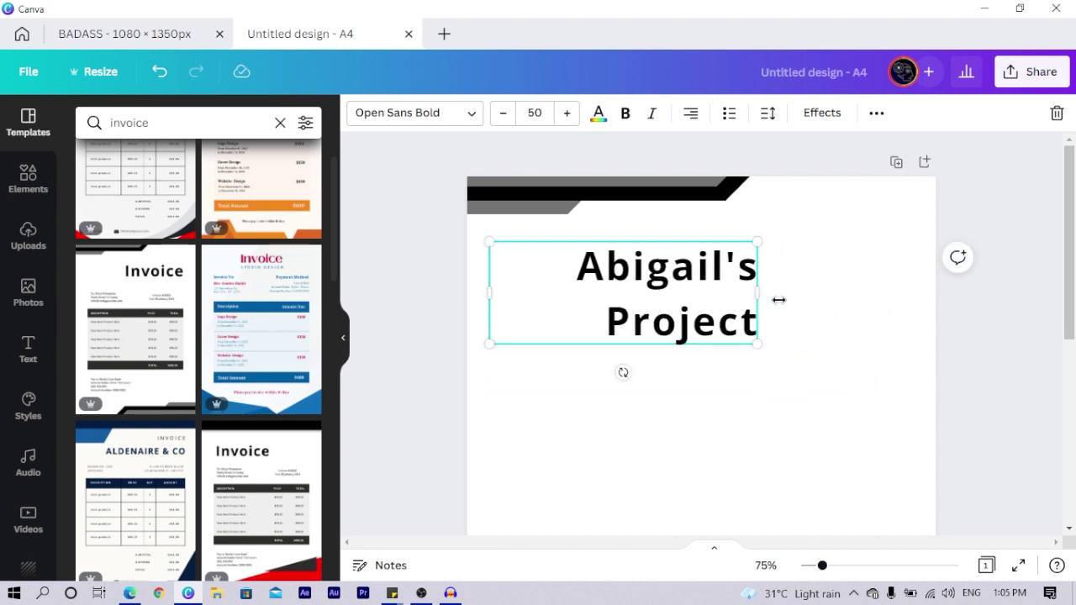
pyautogui.moveTo(778, 300); pyautogui.dragTo(862, 300)
# - Left-align the title, shrink it to font size 28.5 and nudge it into place
pyautogui.click(701, 115)
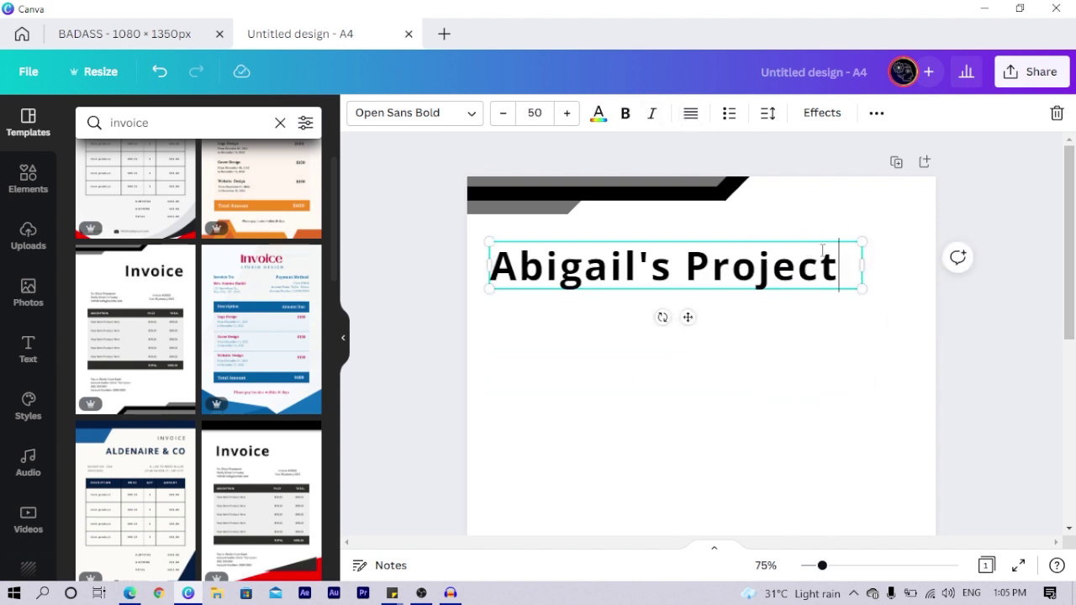
pyautogui.moveTo(862, 293); pyautogui.dragTo(706, 337)
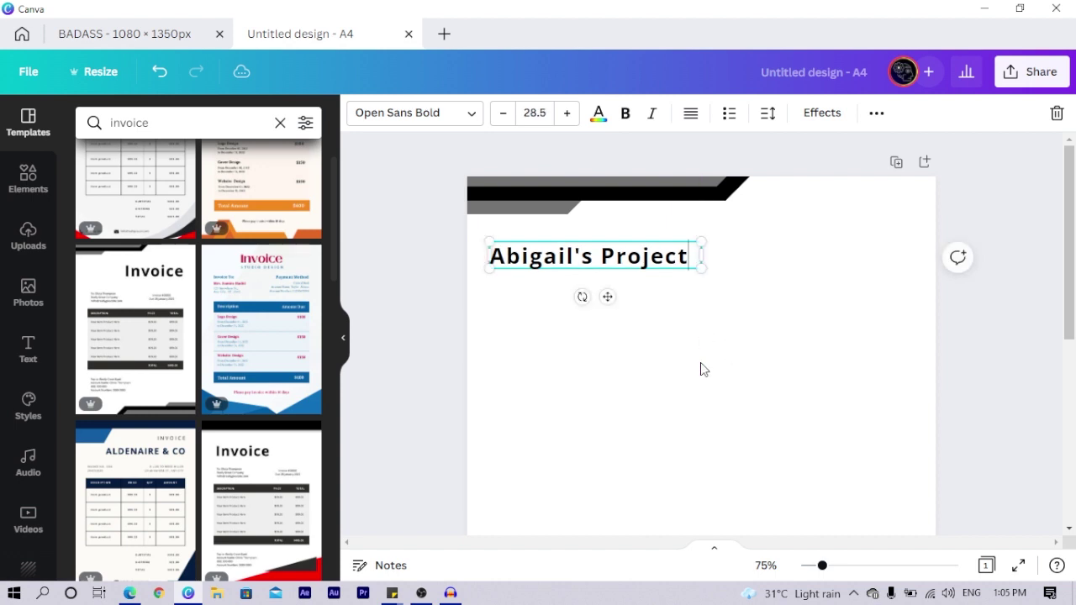
pyautogui.click(673, 353)
pyautogui.moveTo(613, 262); pyautogui.dragTo(617, 274)
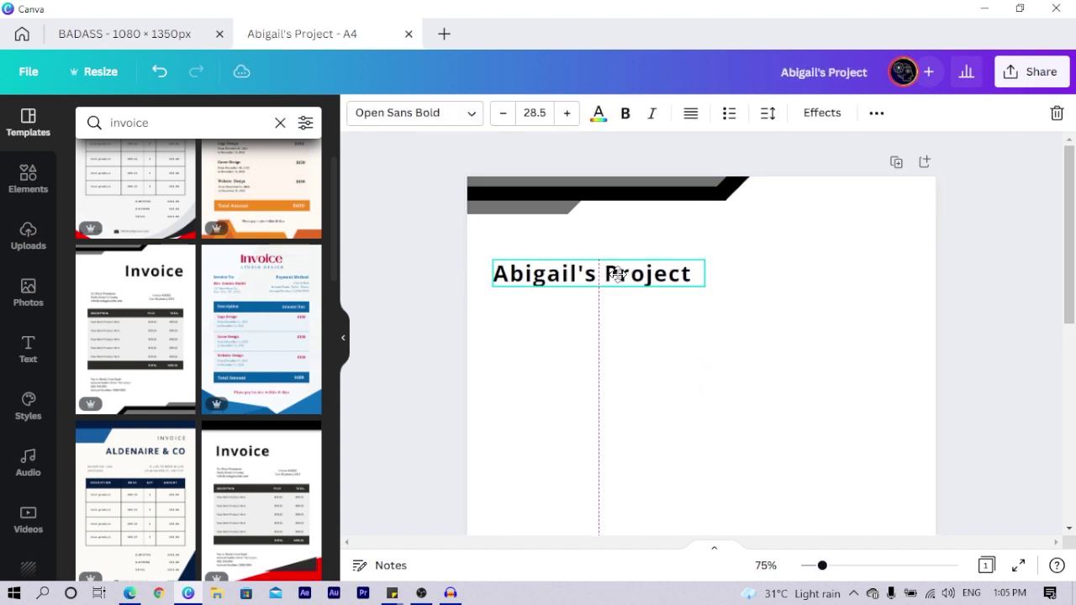
pyautogui.click(689, 344)
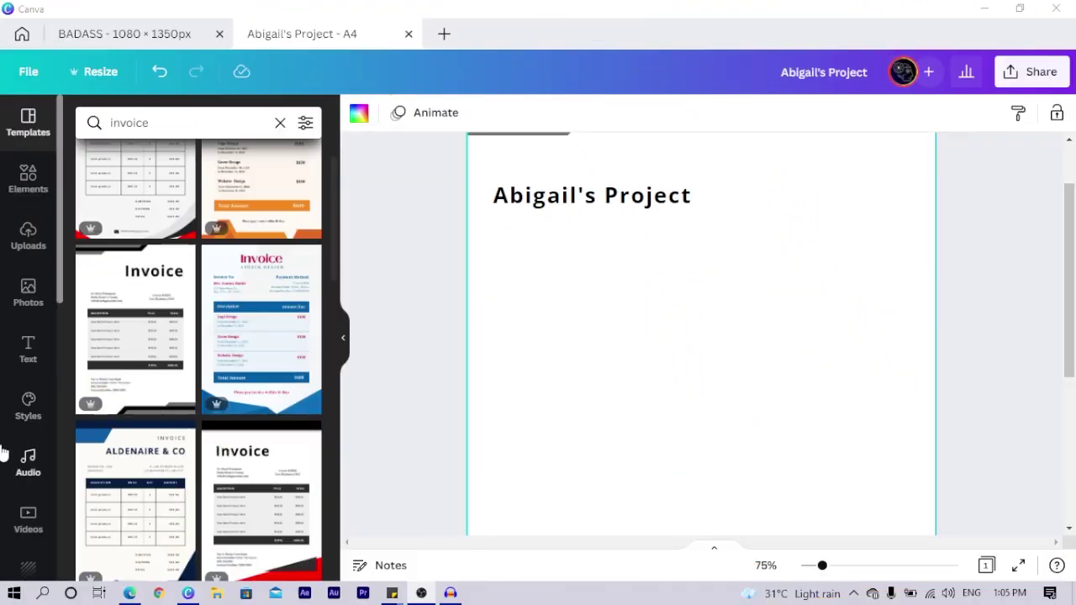
# - Place the uploaded flyer image directly beneath the title and shrink it slightly
pyautogui.click(27, 235)
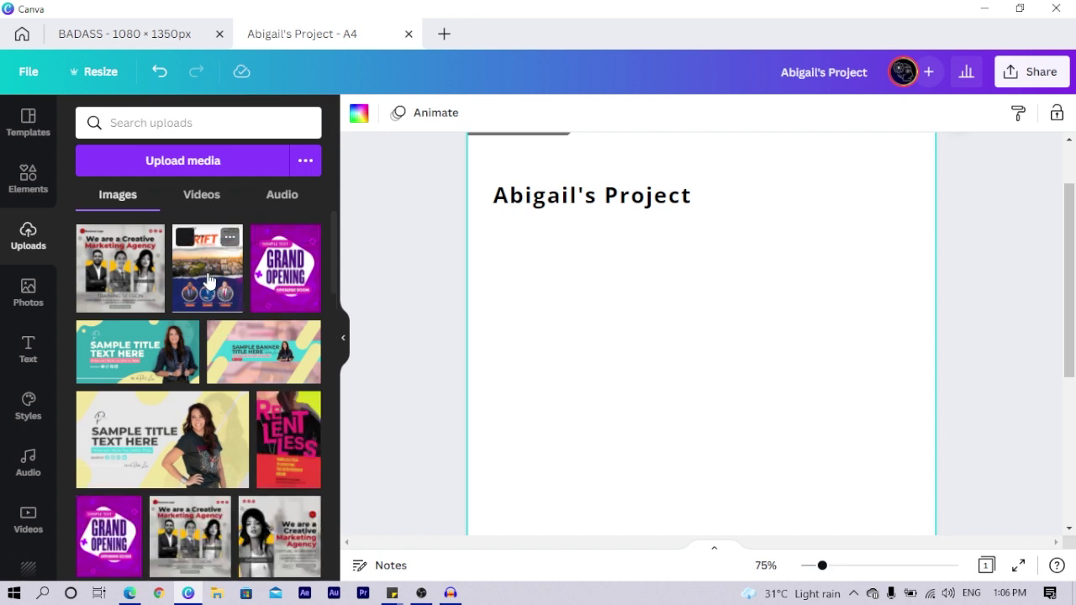
pyautogui.scroll(-1, 665, 332)
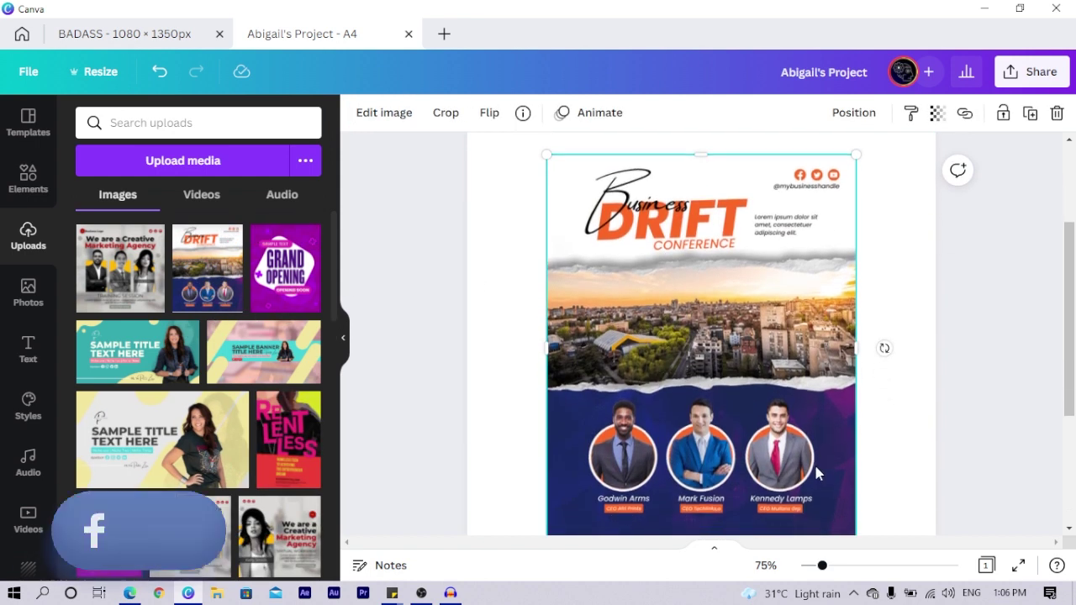
pyautogui.scroll(-1, 851, 470)
pyautogui.moveTo(855, 465); pyautogui.dragTo(747, 344)
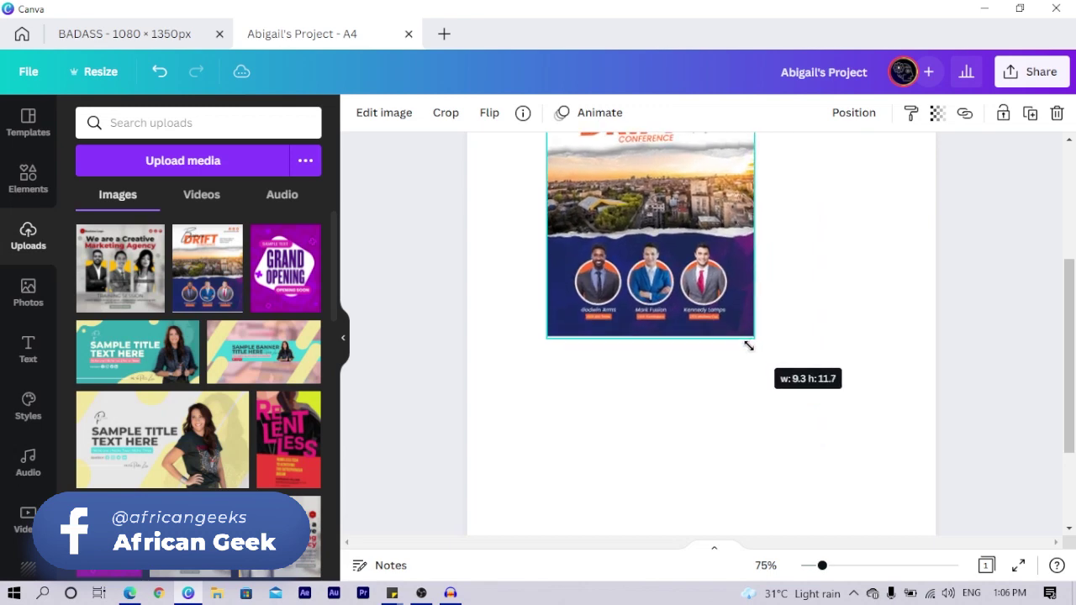
pyautogui.scroll(2, 748, 344)
pyautogui.moveTo(635, 418); pyautogui.dragTo(593, 409)
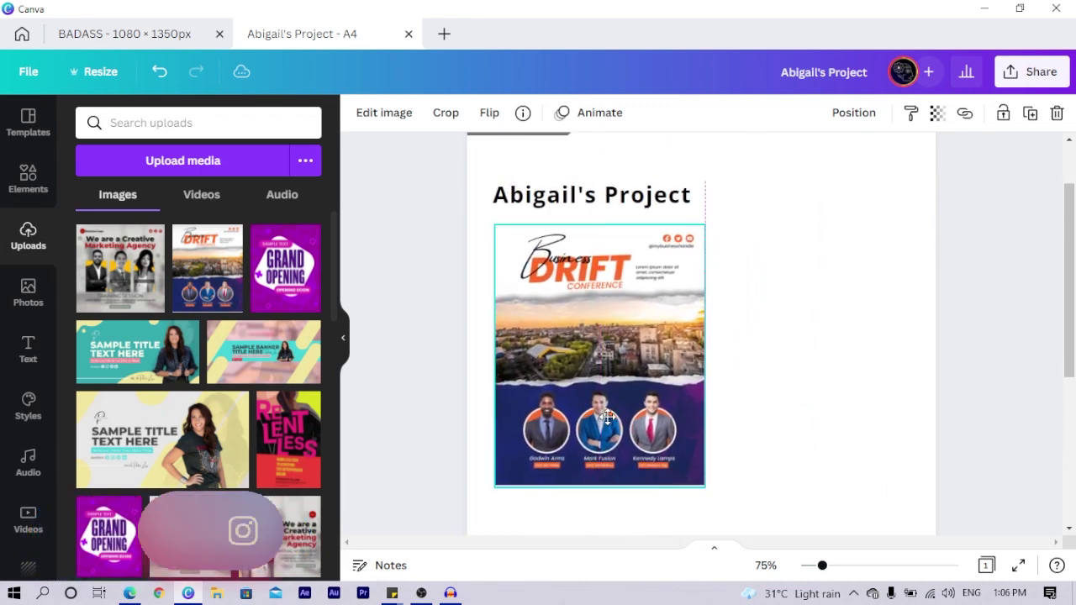
pyautogui.moveTo(703, 484); pyautogui.dragTo(697, 472)
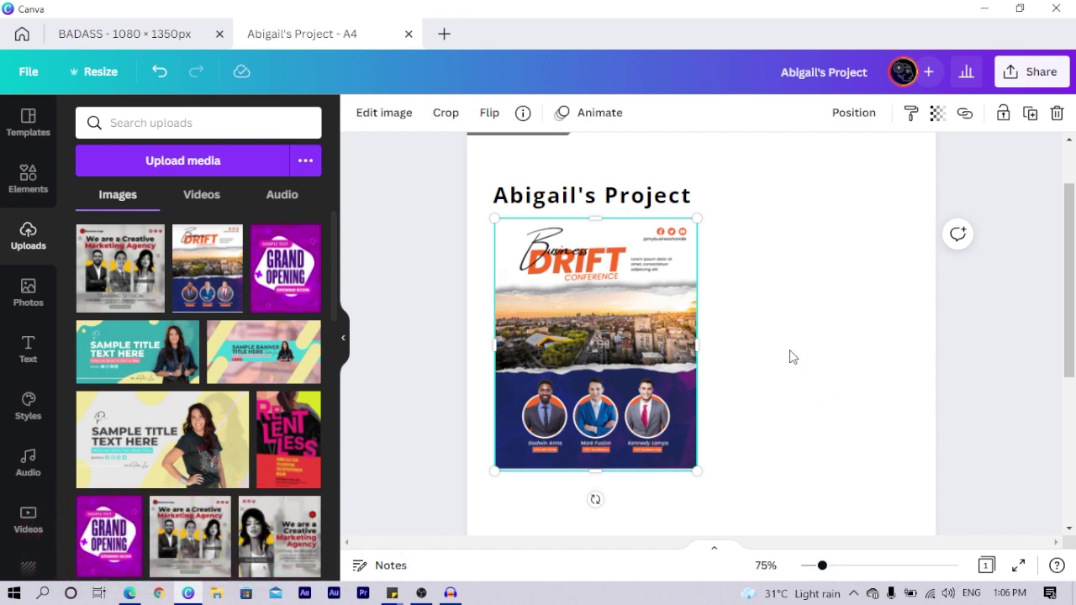
pyautogui.scroll(-2, 788, 354)
pyautogui.click(695, 396)
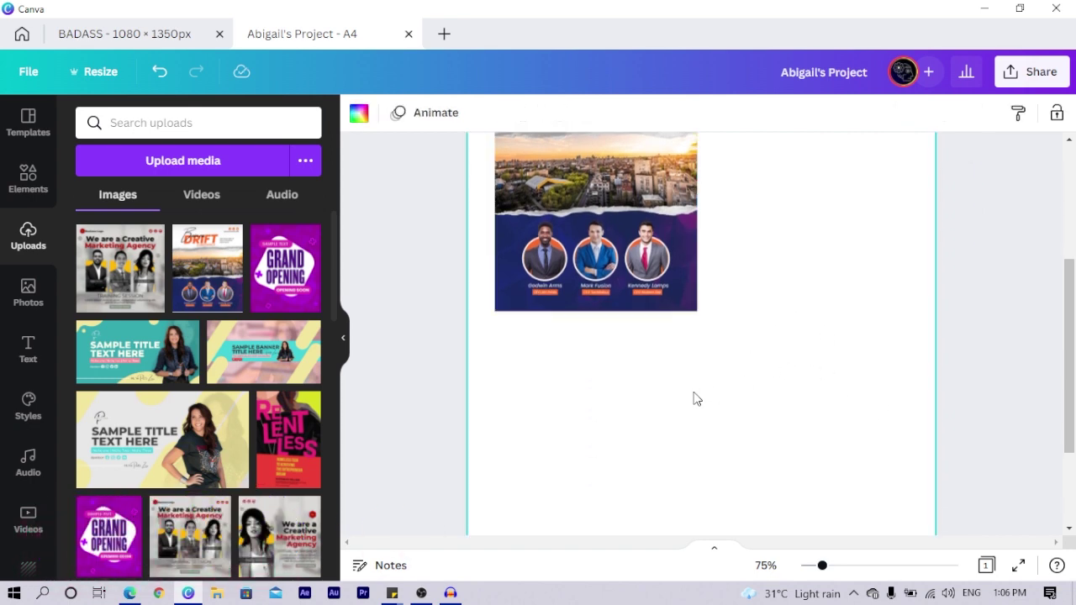
# - Add a rectangle and shape it into a thin grey bar under the flyer
pyautogui.press('r')
pyautogui.scroll(2, 728, 326)
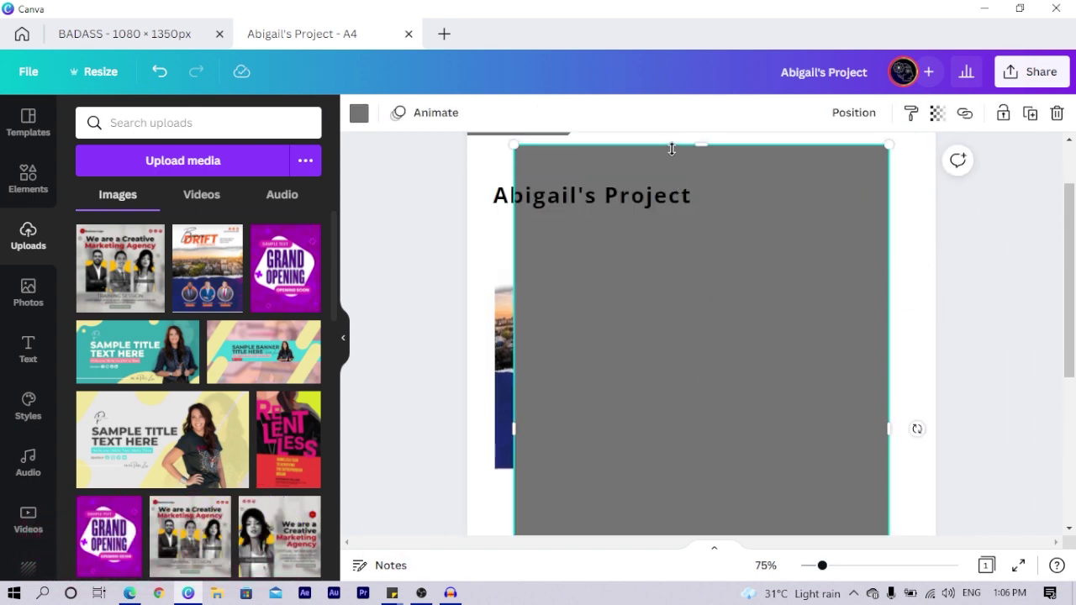
pyautogui.moveTo(671, 149); pyautogui.dragTo(689, 264)
pyautogui.scroll(-2, 720, 315)
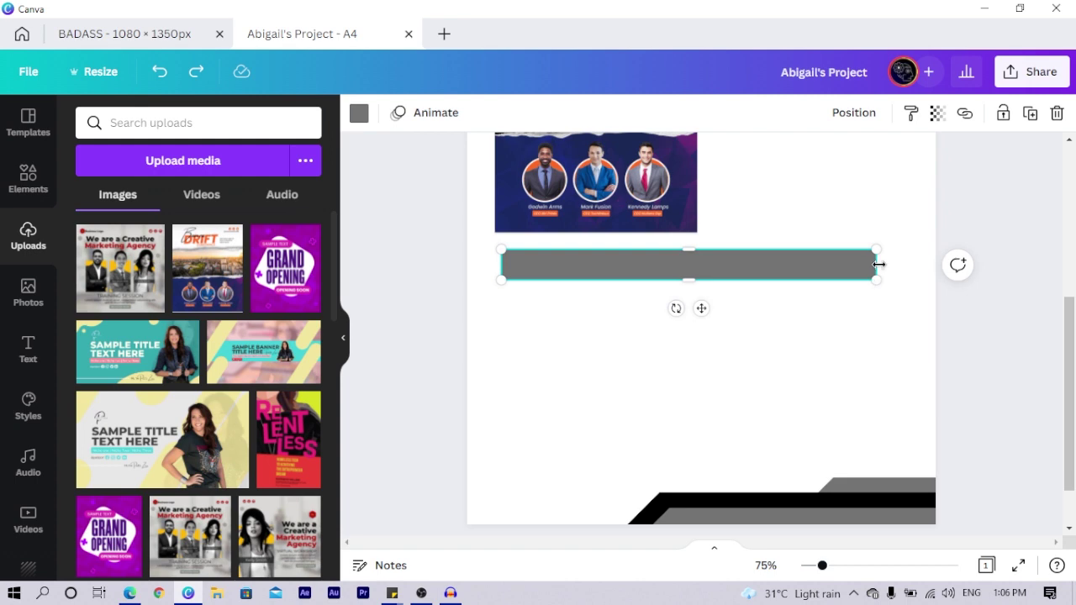
pyautogui.moveTo(879, 264); pyautogui.dragTo(651, 264)
pyautogui.click(672, 336)
# - Add the text 'Click here to use design' at size 17 on the grey bar
pyautogui.press('t')
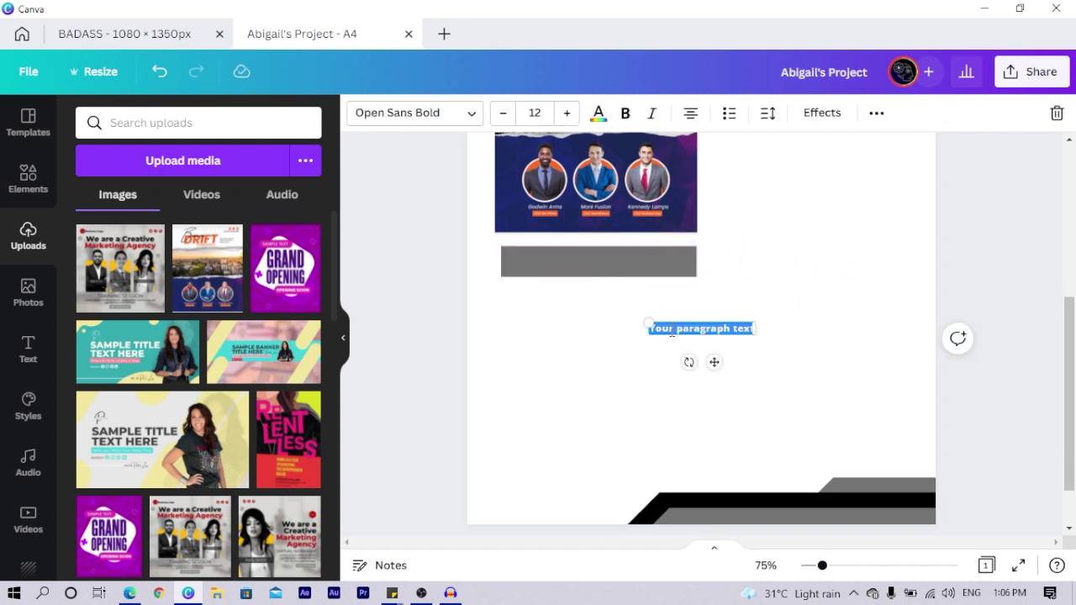
pyautogui.moveTo(641, 325); pyautogui.dragTo(587, 317)
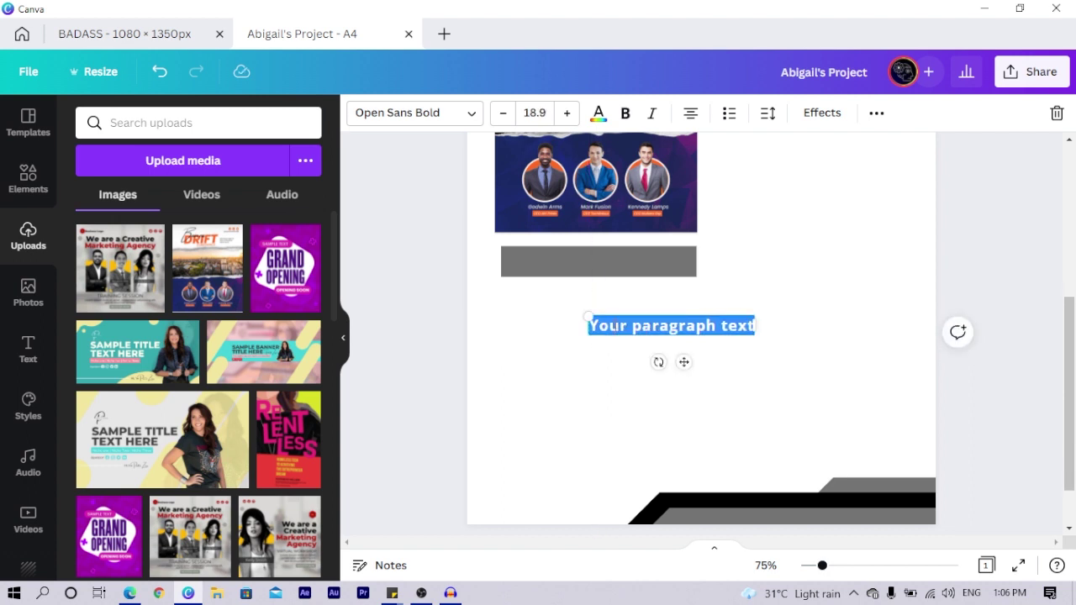
pyautogui.write('Access you')
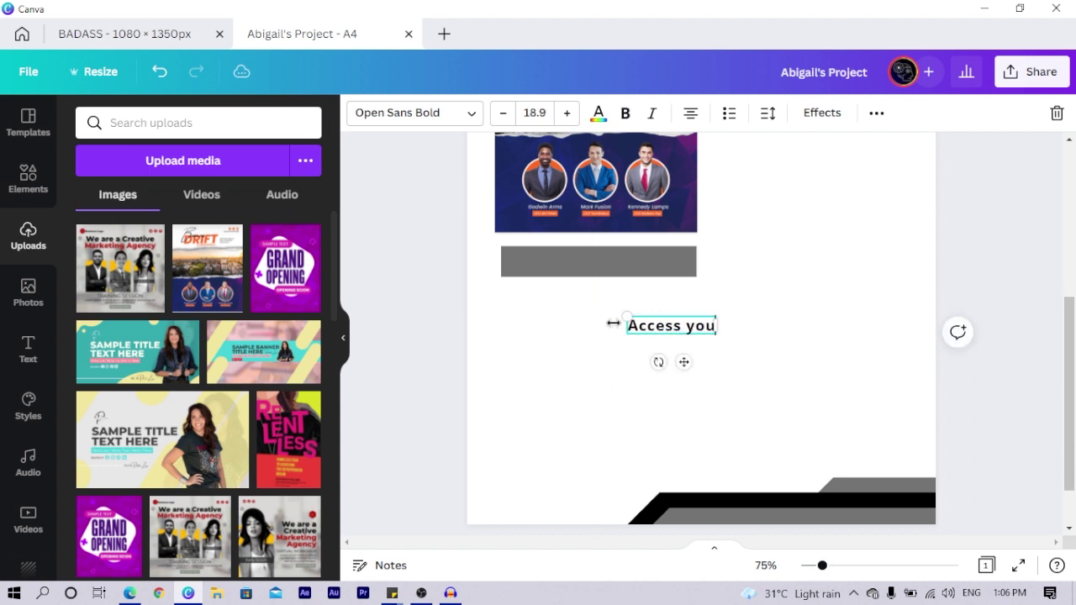
pyautogui.write('r design')
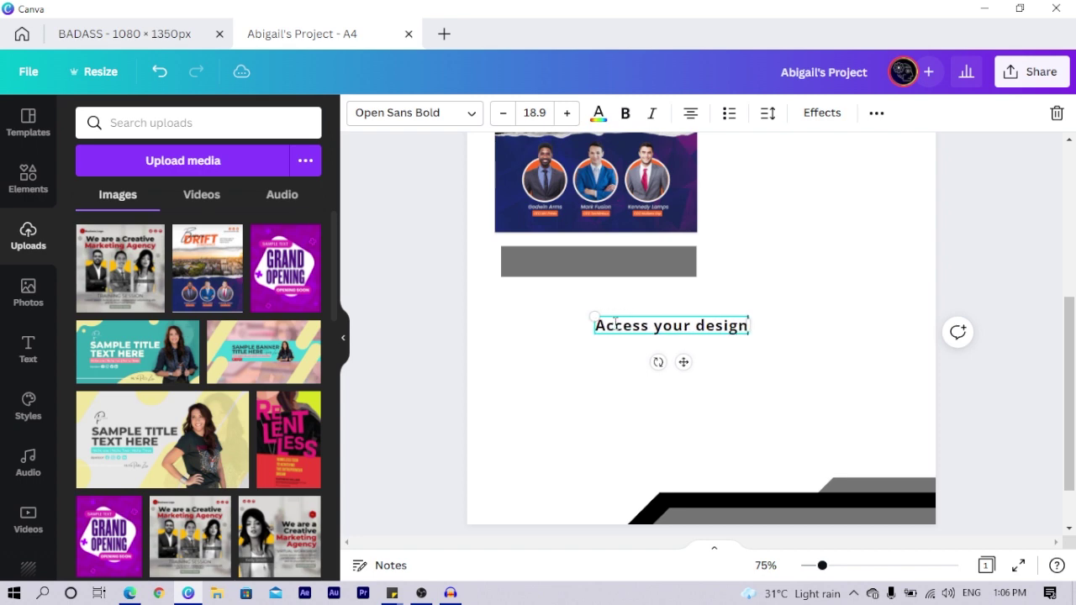
pyautogui.hotkey('ctrl', 'a')
pyautogui.write('C')
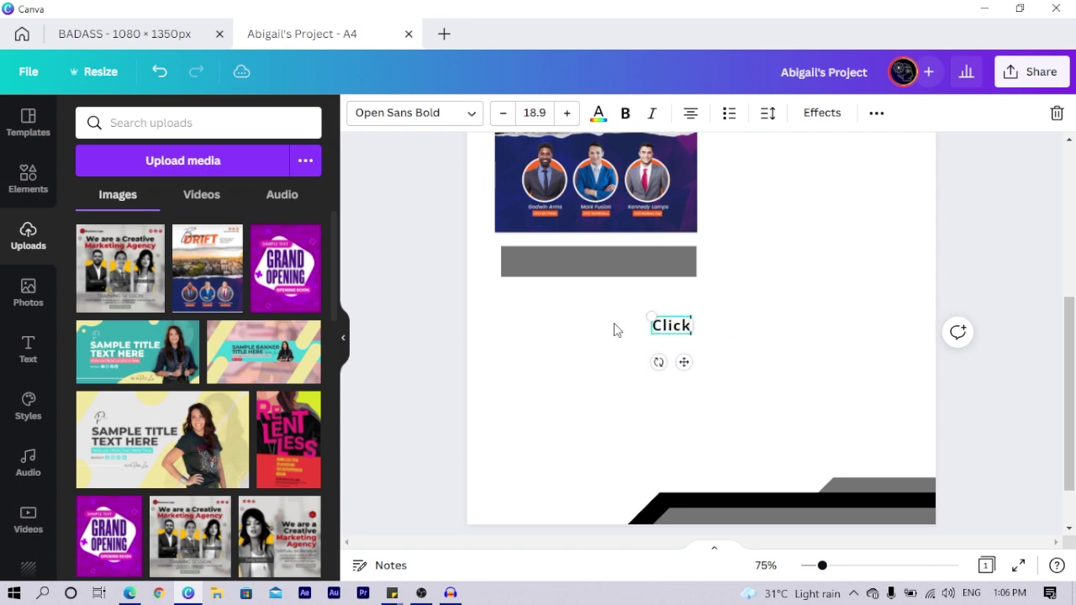
pyautogui.write('lick here to')
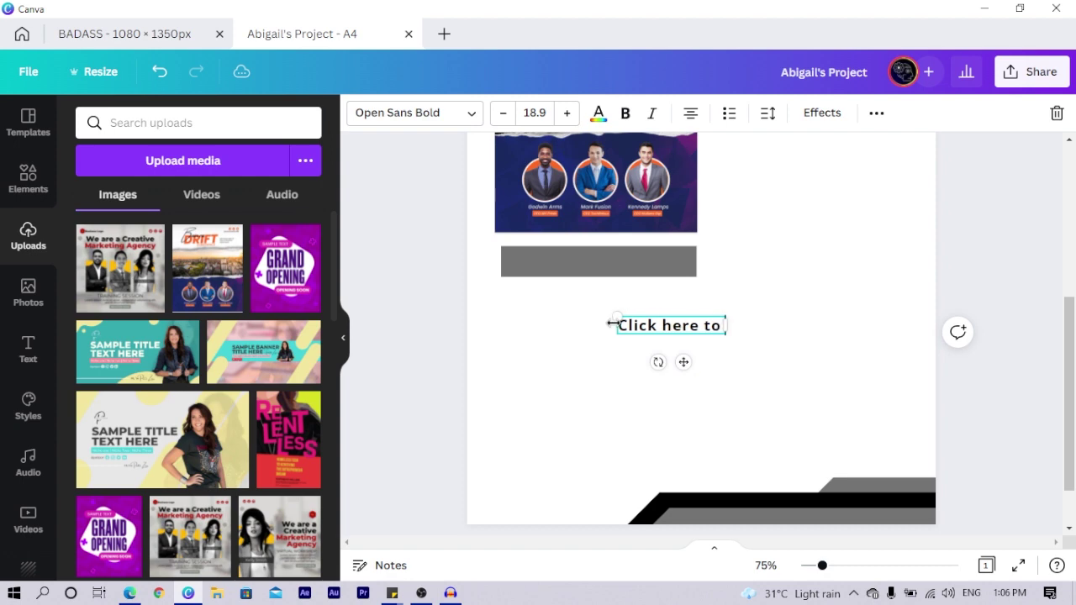
pyautogui.write(' use design')
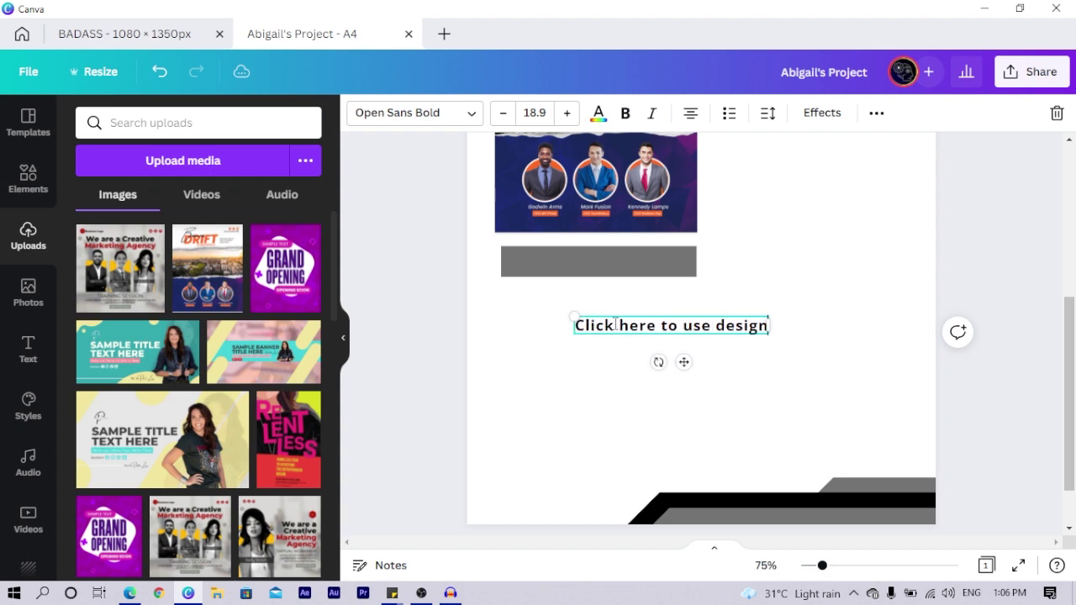
pyautogui.moveTo(696, 362); pyautogui.dragTo(624, 307)
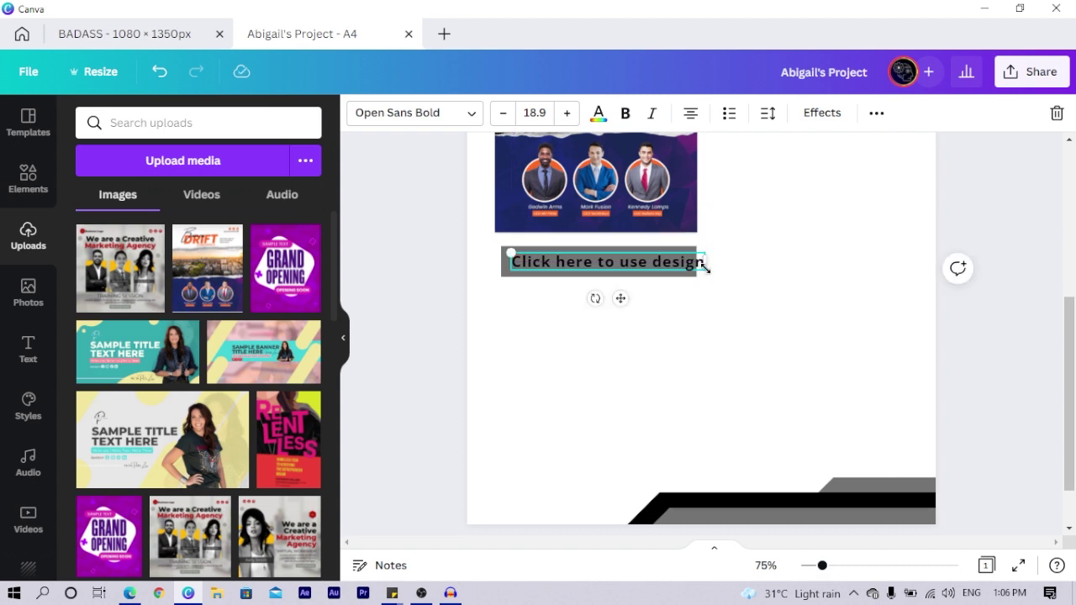
pyautogui.moveTo(704, 267); pyautogui.dragTo(694, 266)
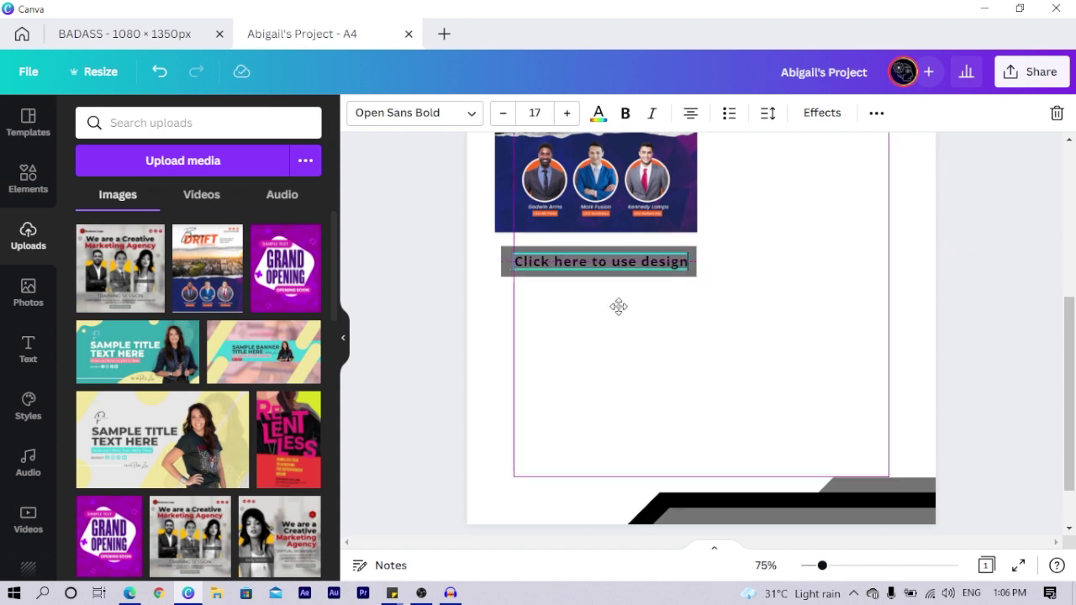
pyautogui.click(689, 331)
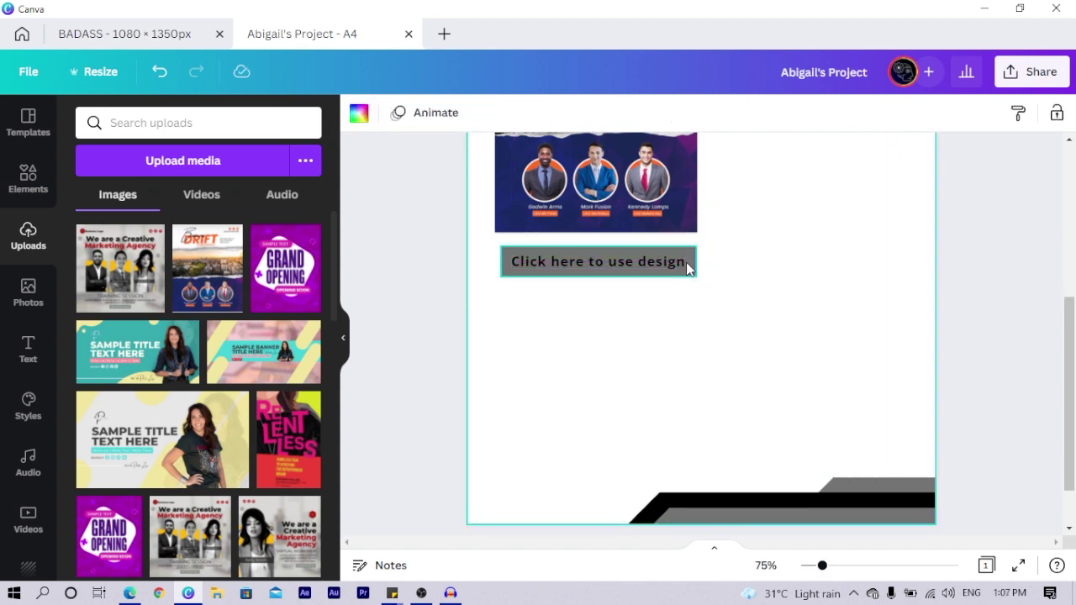
# - Make the button background yellow and group the text with the bar
pyautogui.click(687, 268)
pyautogui.click(368, 121)
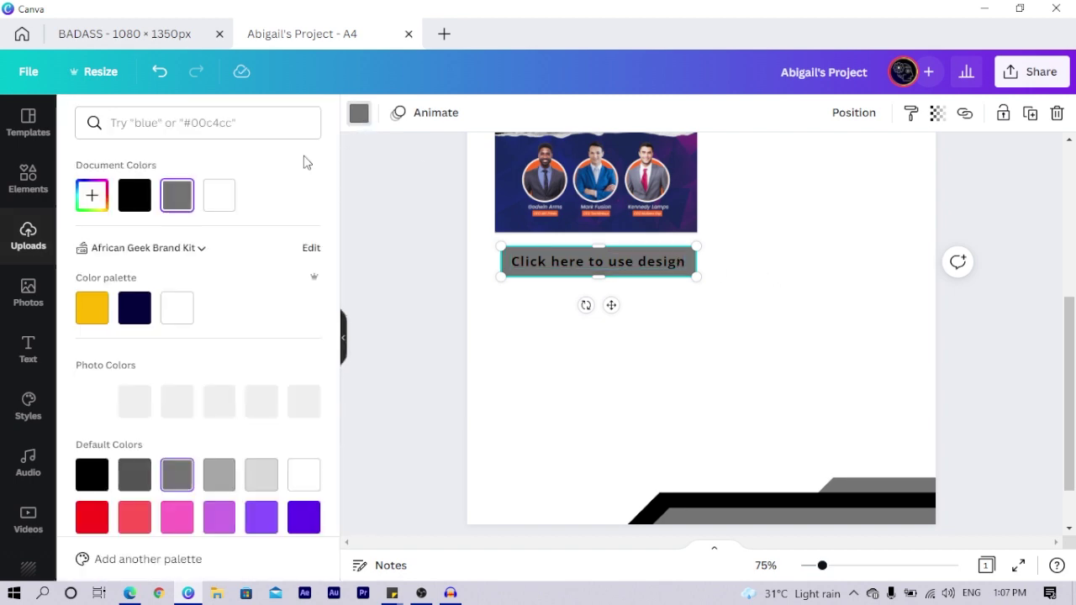
pyautogui.click(93, 307)
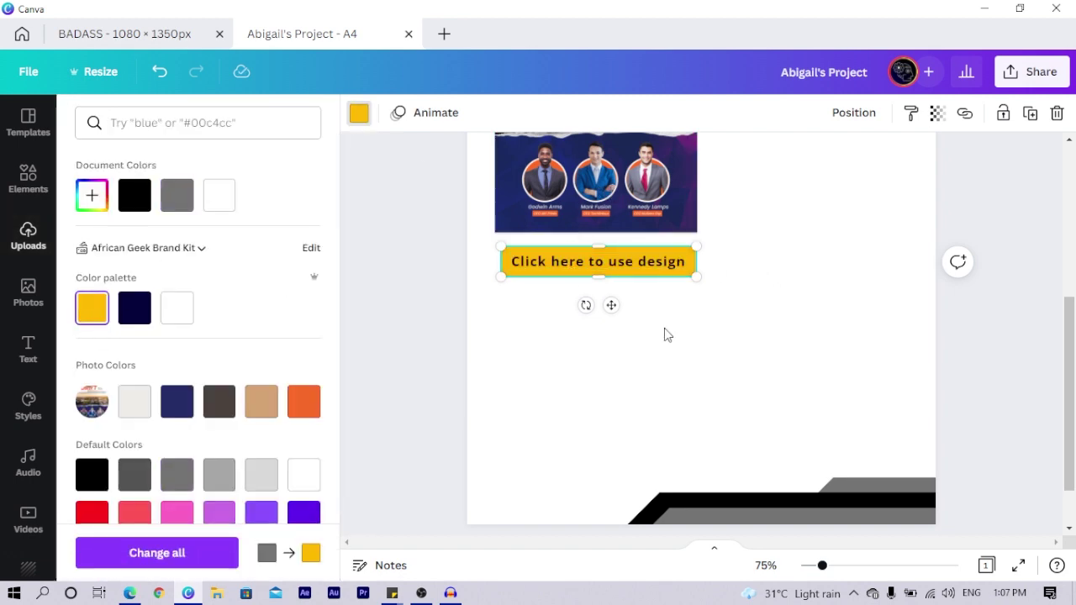
pyautogui.click(627, 263)
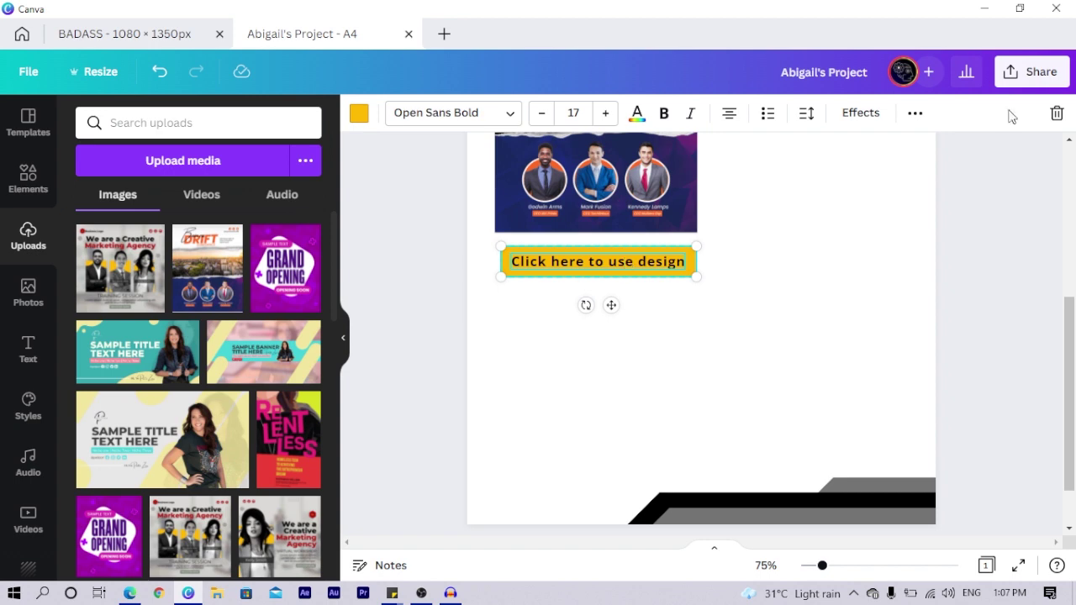
pyautogui.press('Escape')
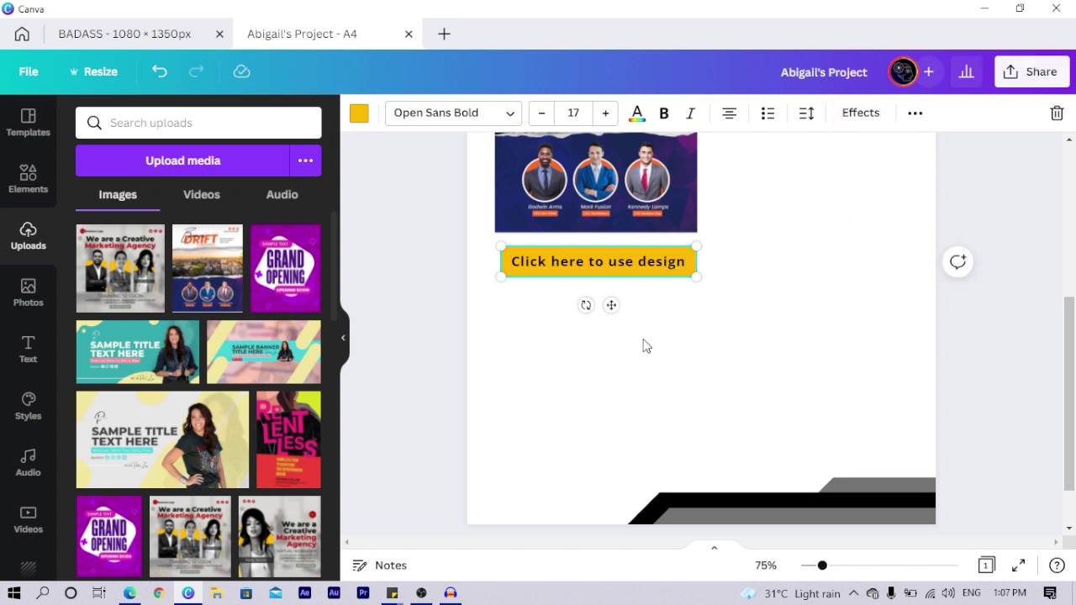
pyautogui.hotkey('ctrl', 'g')
# - Open the Business Template design from Your projects on the Canva home page
pyautogui.click(25, 34)
pyautogui.scroll(-3, 437, 236)
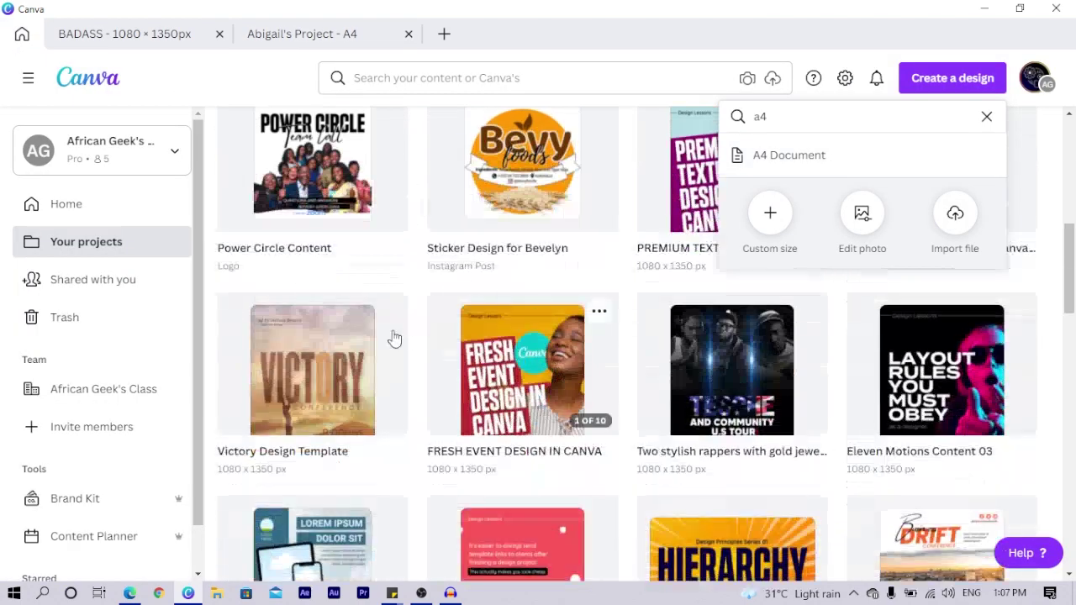
pyautogui.scroll(-8, 418, 269)
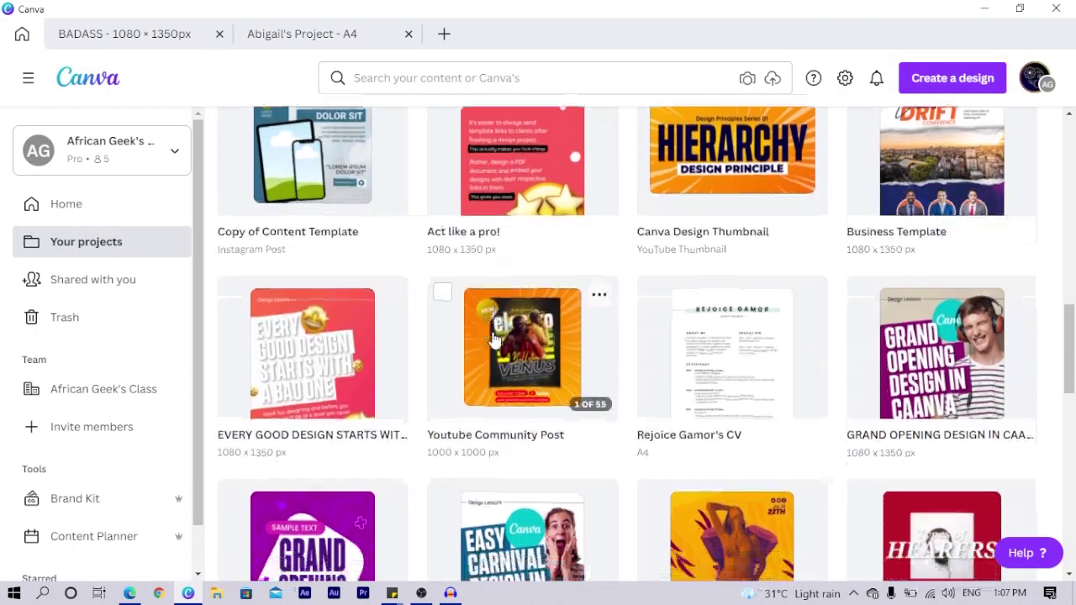
pyautogui.scroll(4, 687, 306)
pyautogui.scroll(2, 688, 306)
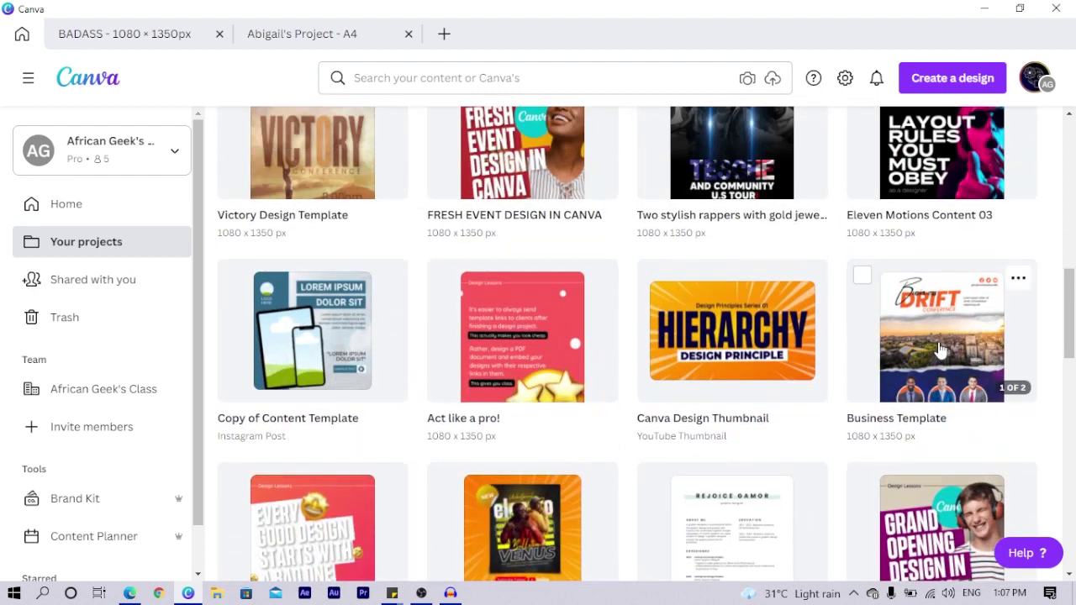
pyautogui.click(940, 350)
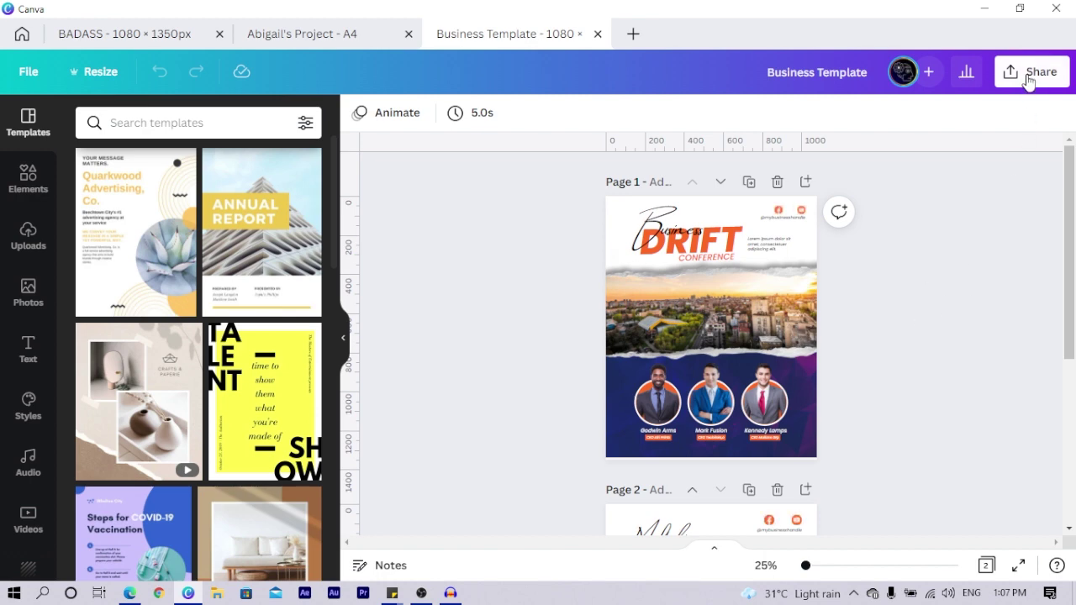
# - Copy the Business Template's template link from the Share menu
pyautogui.click(1028, 80)
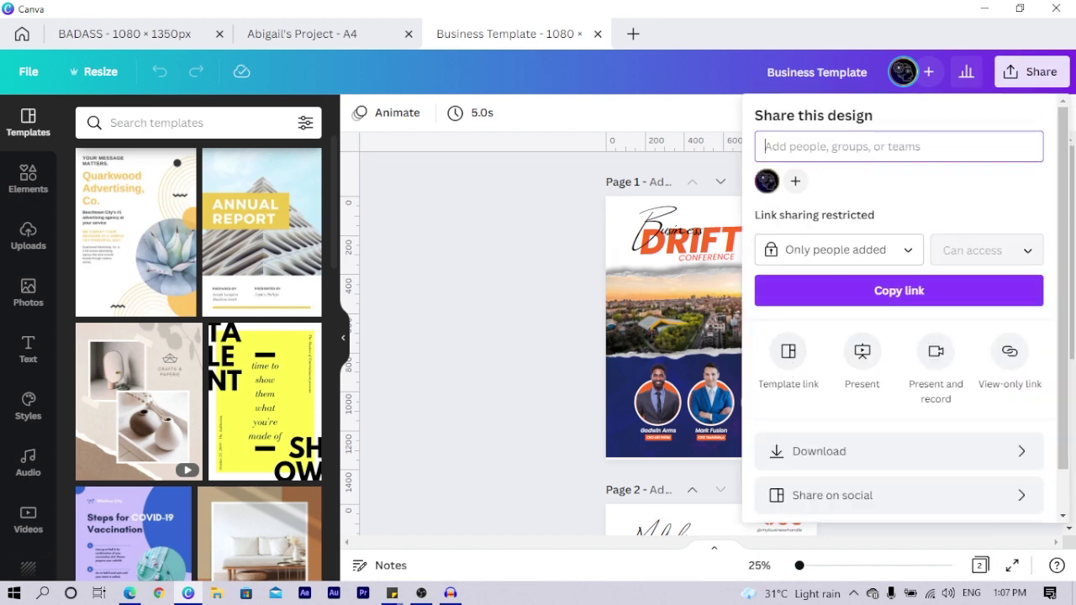
pyautogui.click(787, 357)
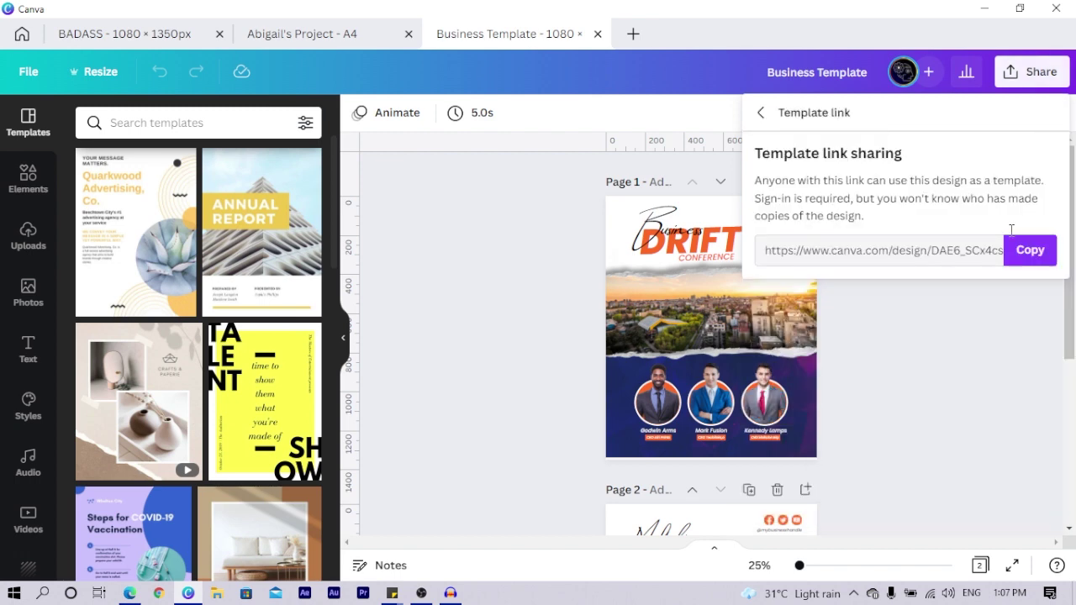
pyautogui.click(1026, 254)
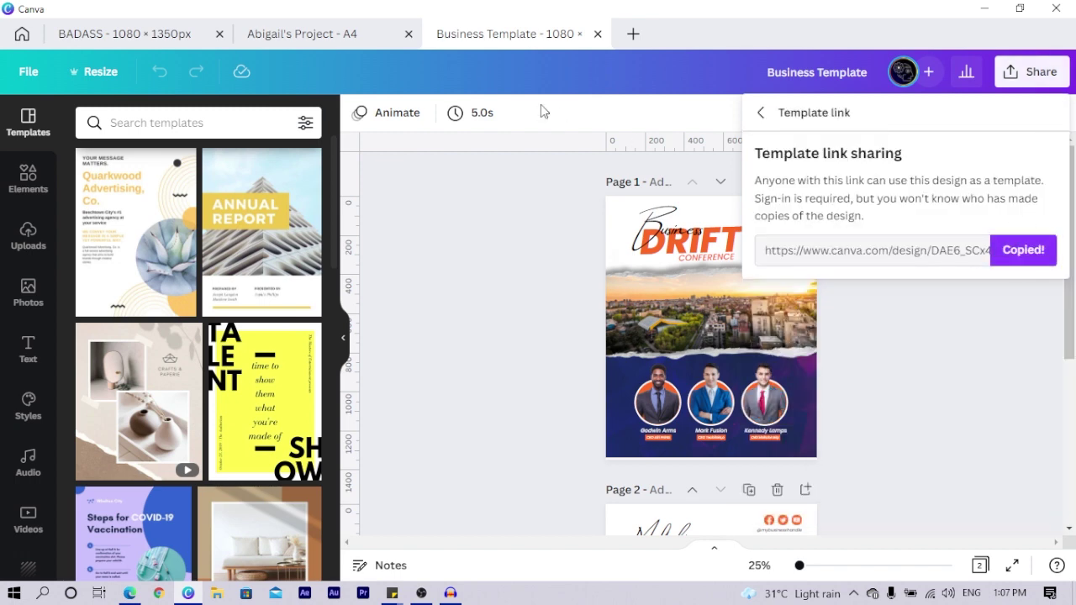
pyautogui.click(271, 36)
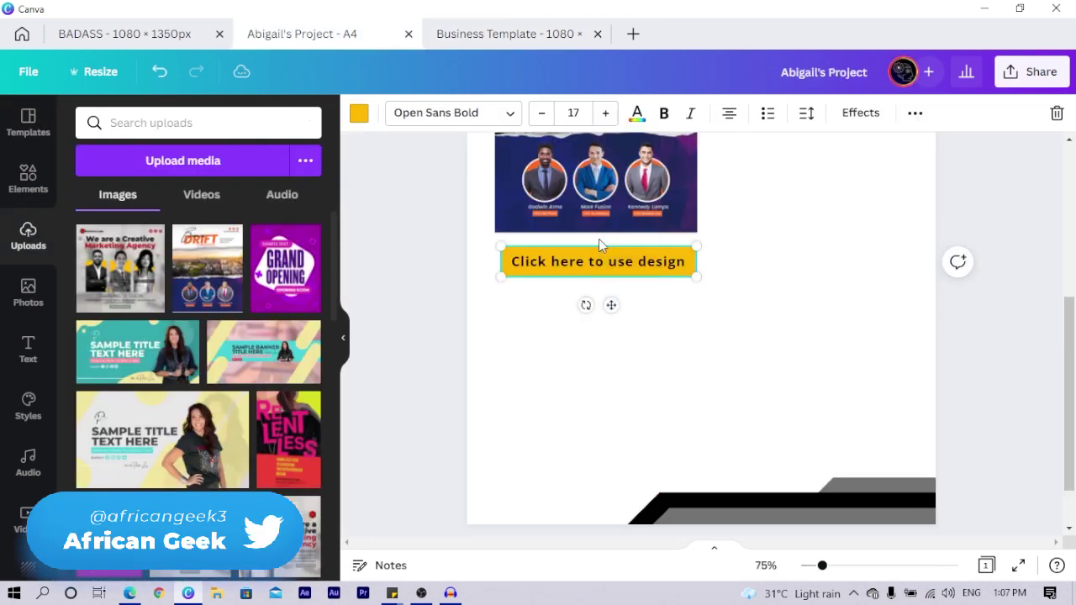
# - Attach the copied template link to the yellow button
pyautogui.click(915, 114)
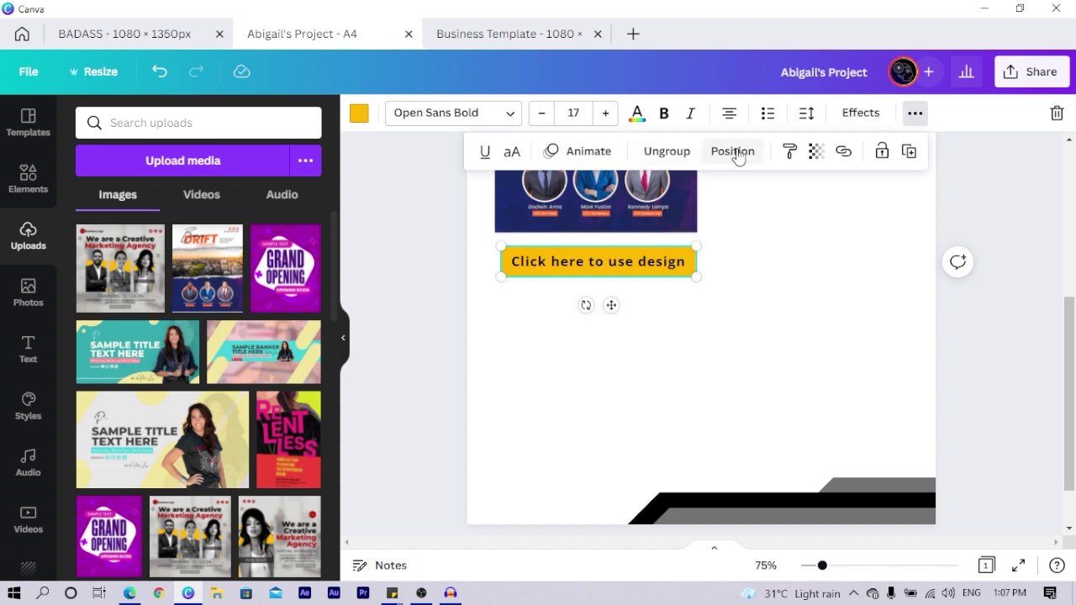
pyautogui.click(843, 152)
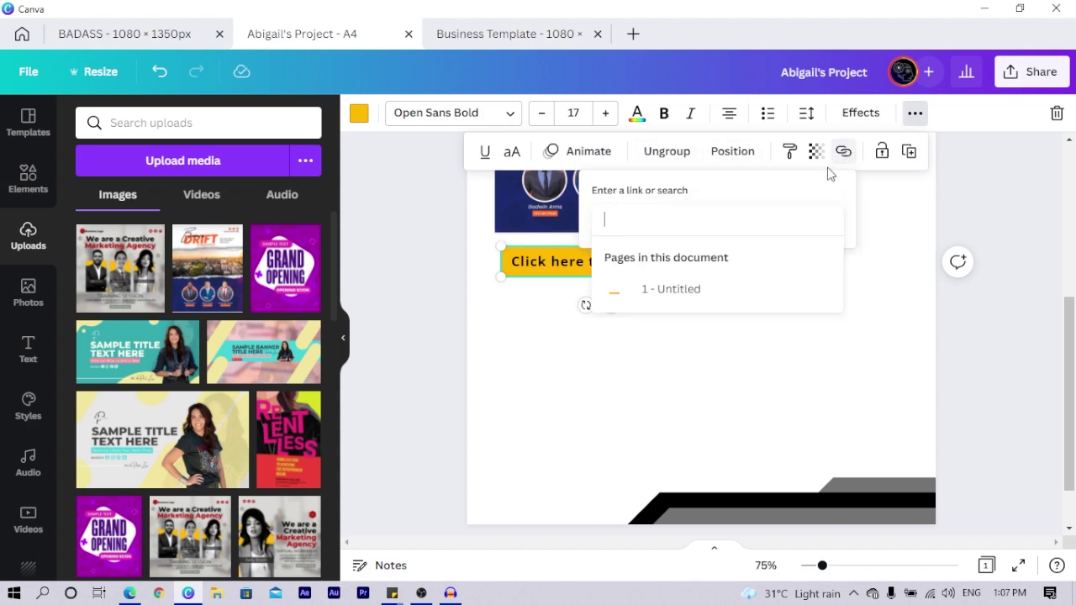
pyautogui.hotkey('ctrl', 'v')
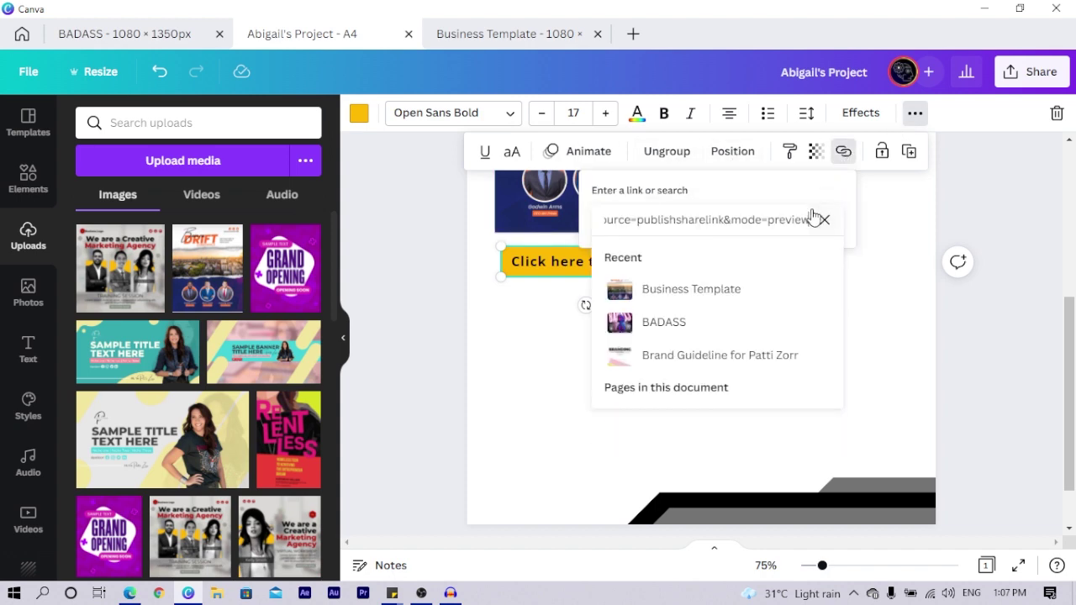
pyautogui.click(894, 229)
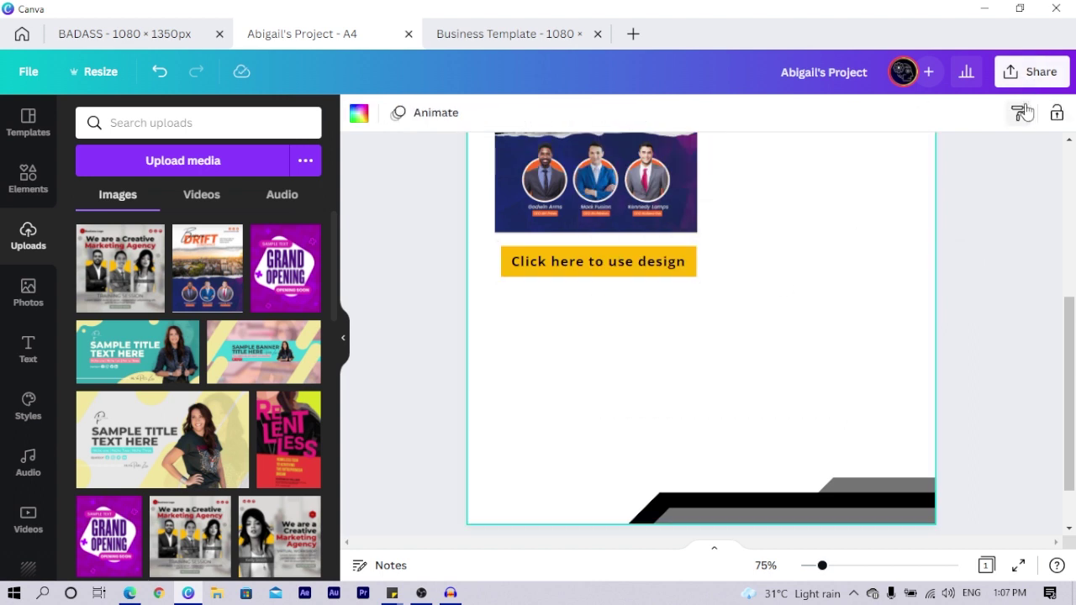
# - Reopen the button's link to verify the canva.com template address
pyautogui.click(594, 275)
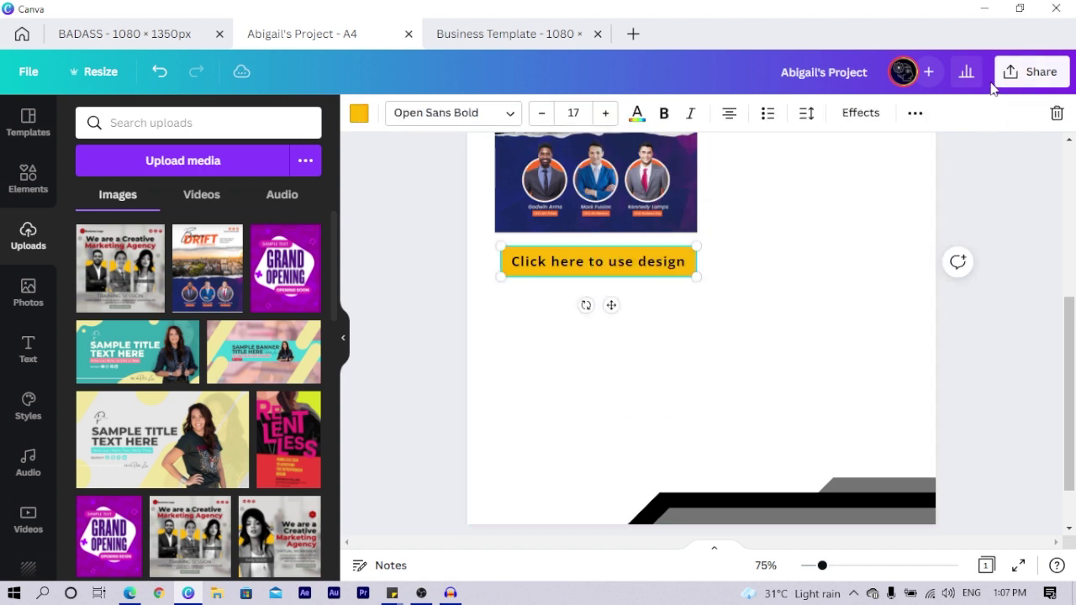
pyautogui.click(916, 114)
pyautogui.click(845, 153)
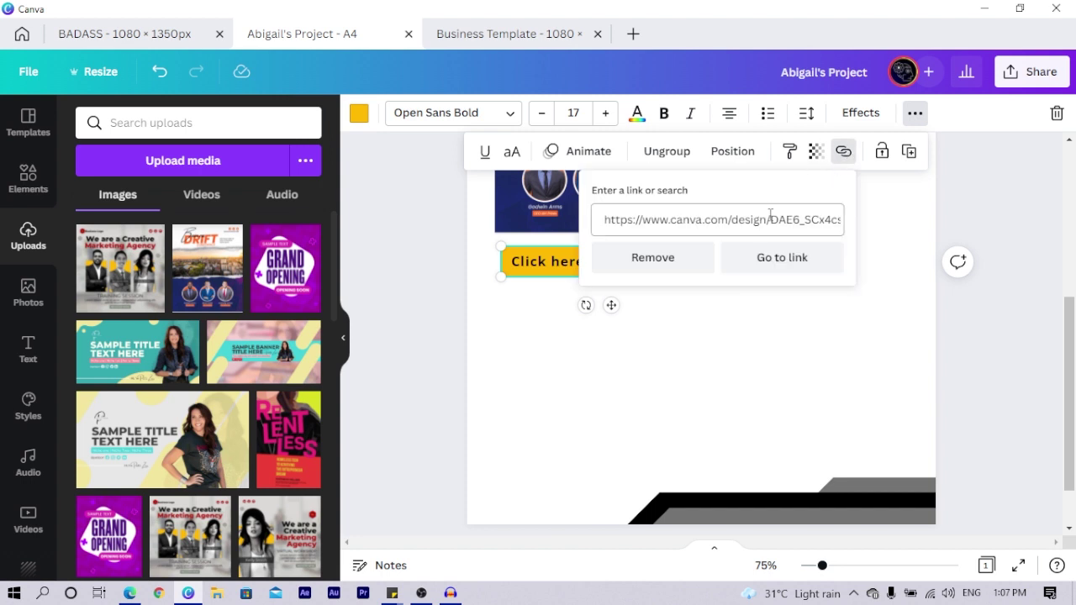
pyautogui.press('Escape')
pyautogui.click(771, 337)
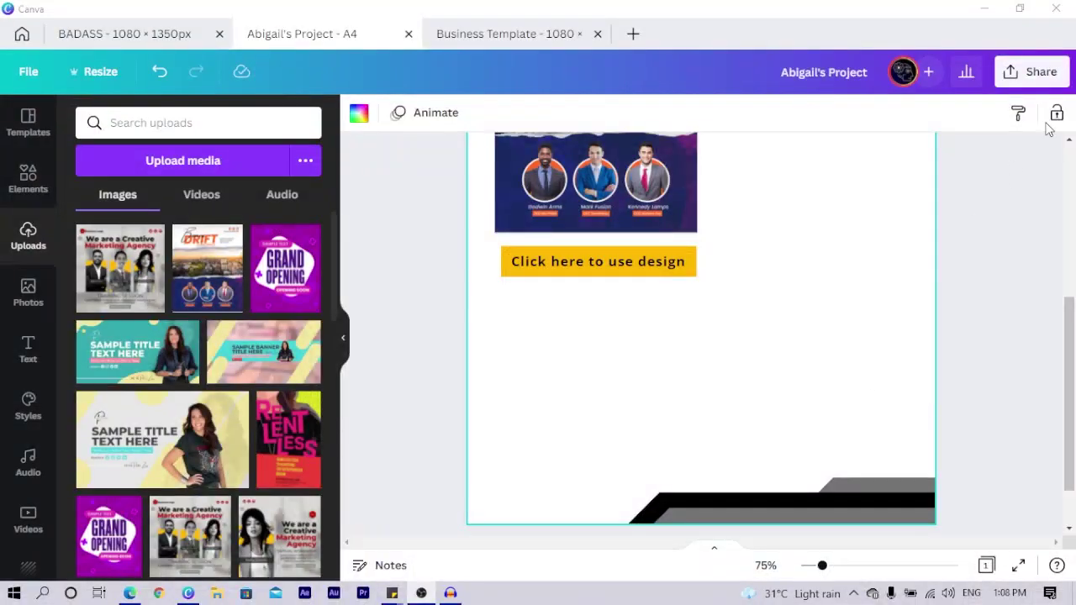
# - Download the design with the PDF Print file type
pyautogui.click(1042, 81)
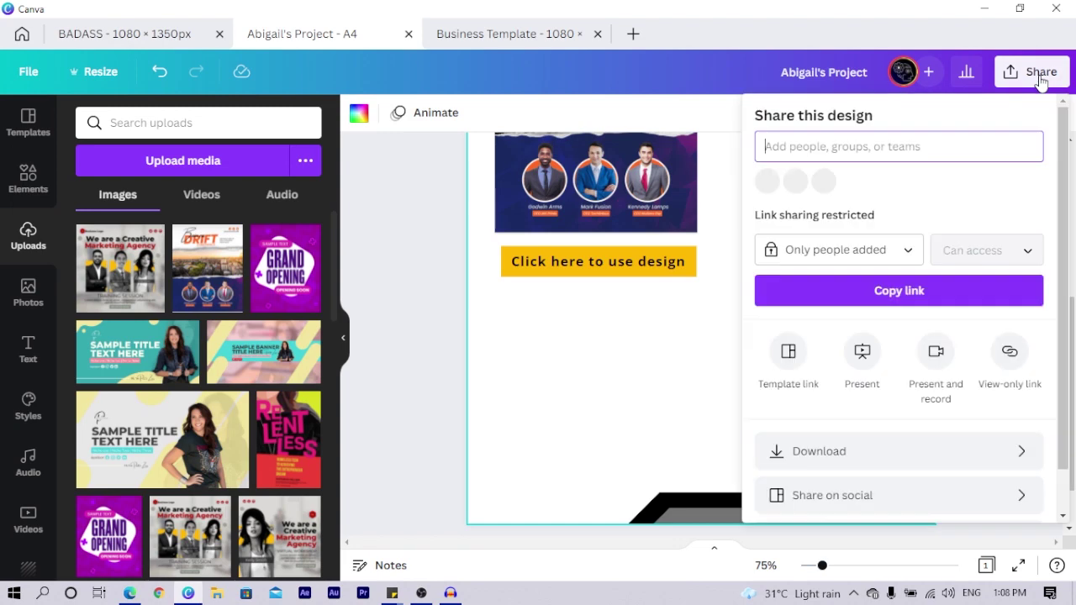
pyautogui.click(828, 454)
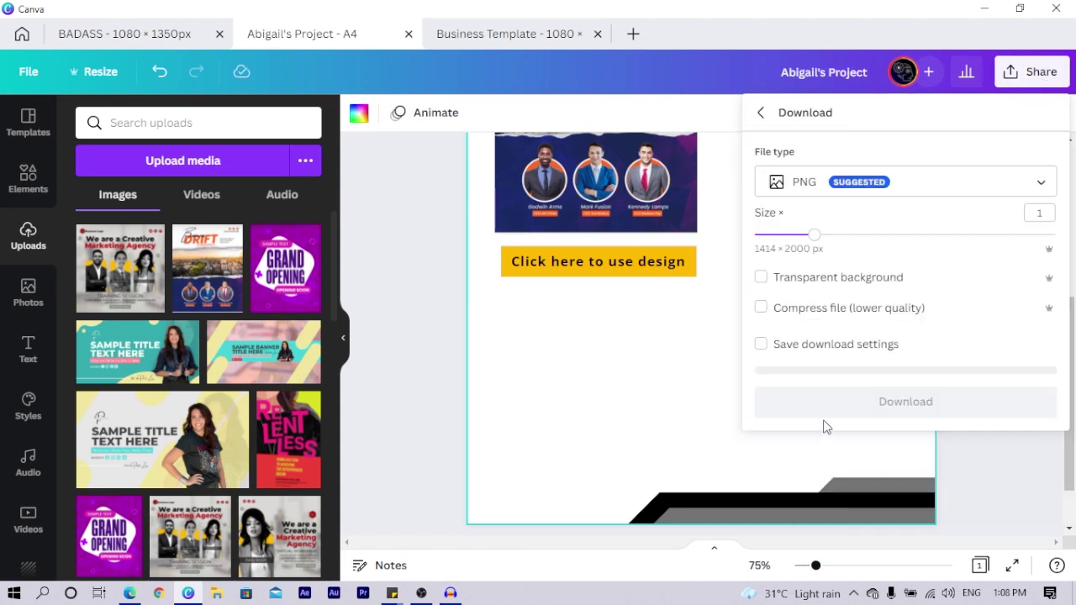
pyautogui.click(958, 192)
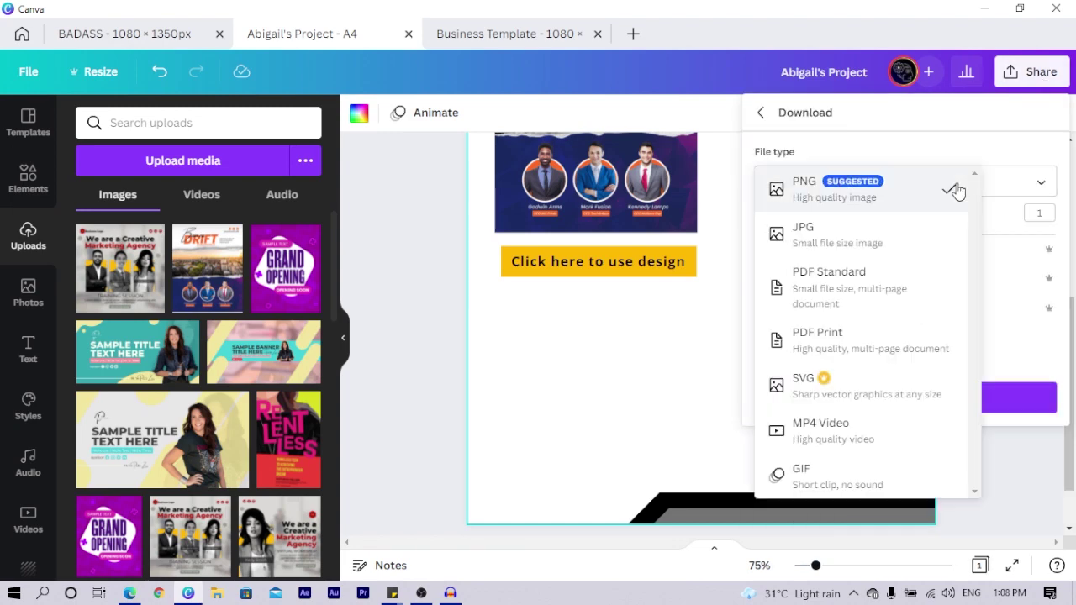
pyautogui.click(830, 340)
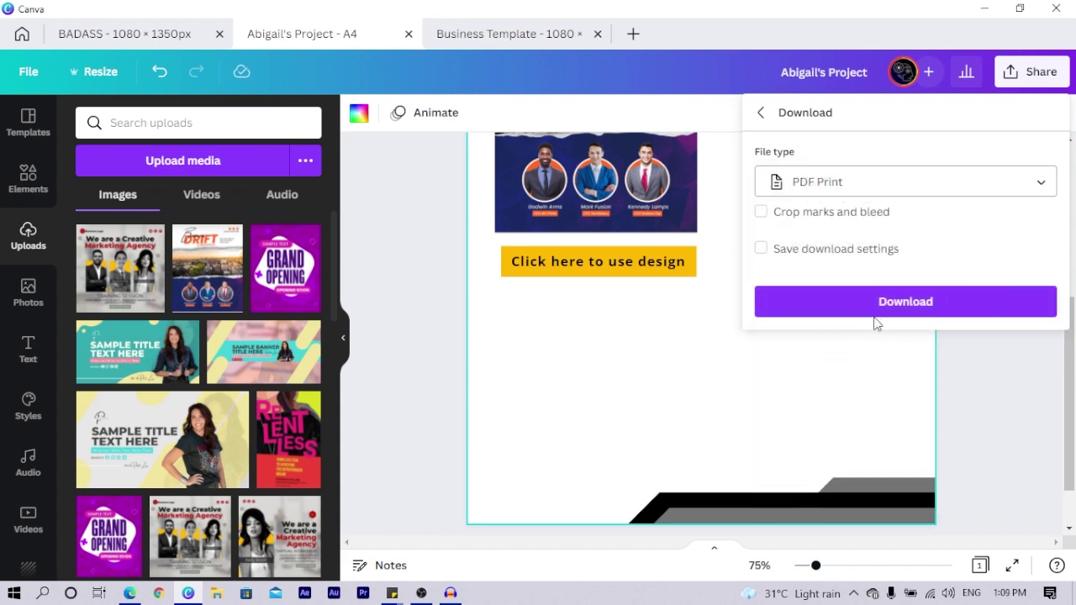
pyautogui.click(879, 303)
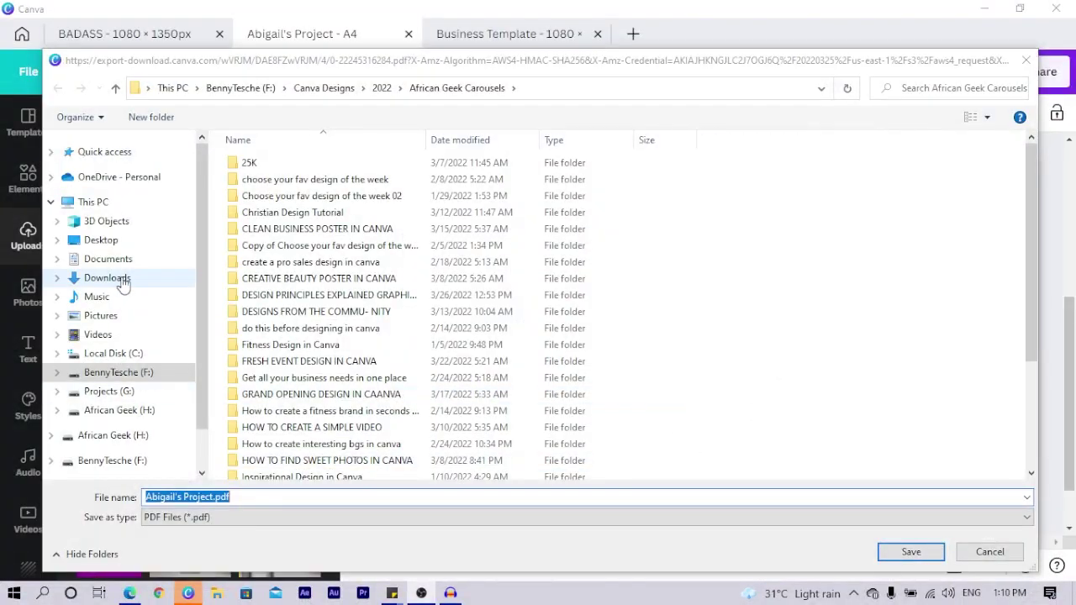
# - Save Abigail's Project.pdf into Downloads and minimize the browser window
pyautogui.click(106, 280)
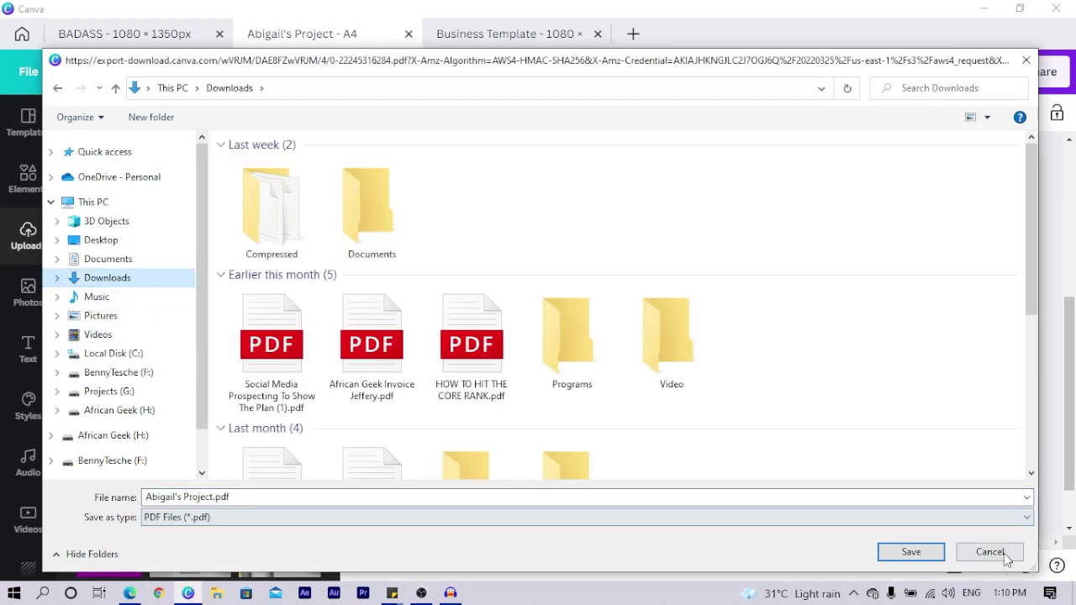
pyautogui.click(901, 554)
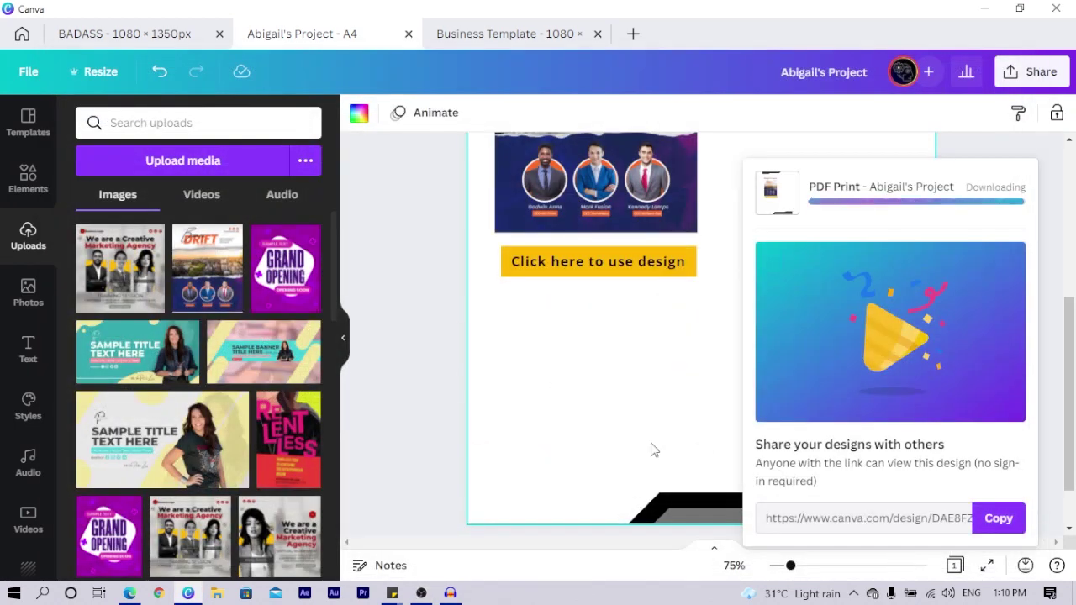
pyautogui.click(988, 9)
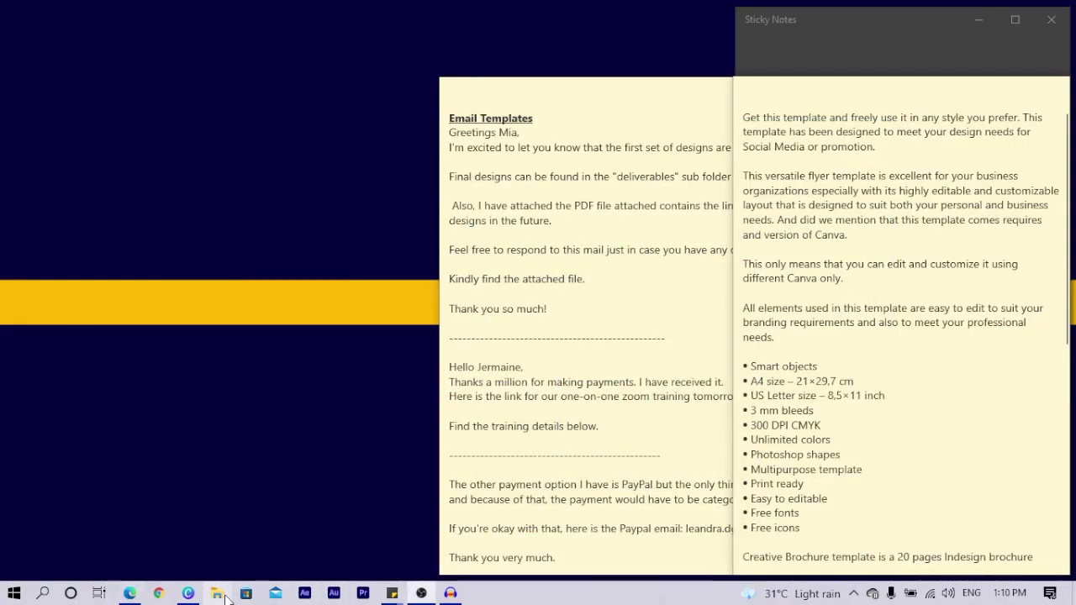
# - Open Abigail's Project.pdf from the Downloads folder in File Explorer
pyautogui.press('super+e')
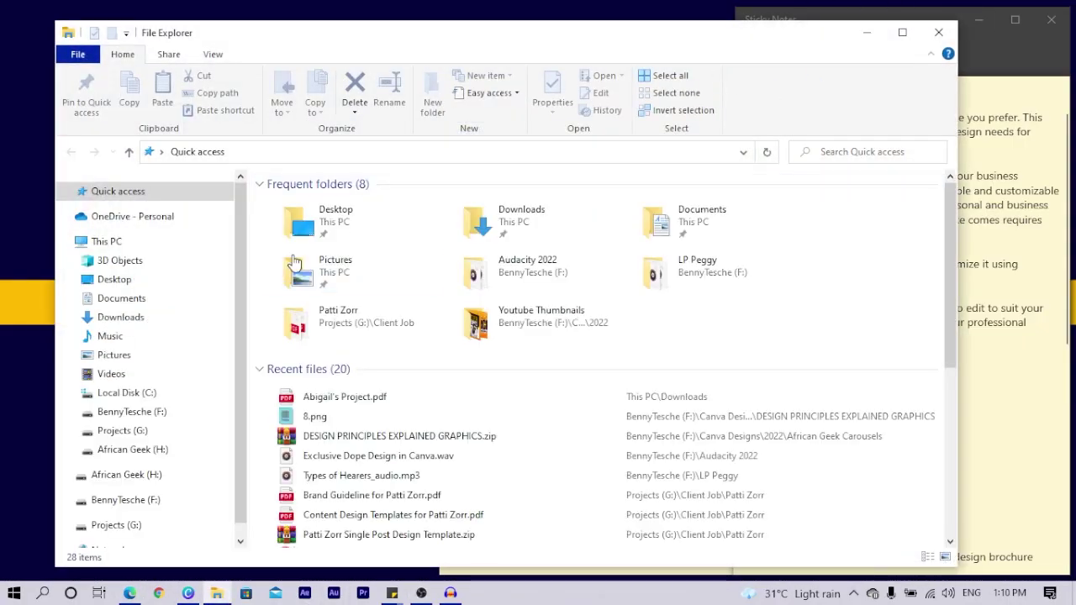
pyautogui.click(119, 318)
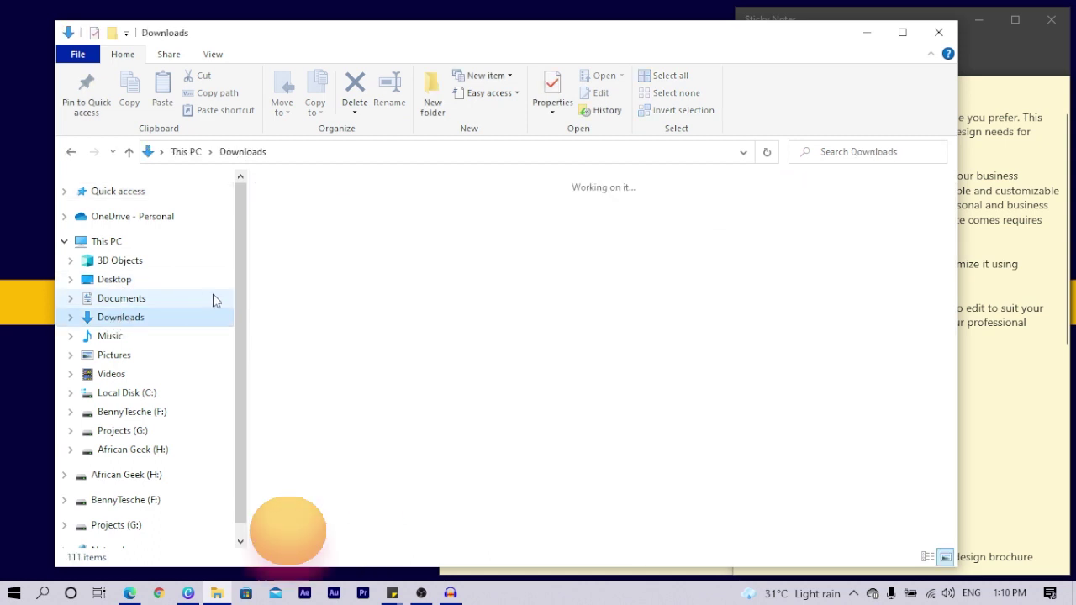
pyautogui.click(300, 255)
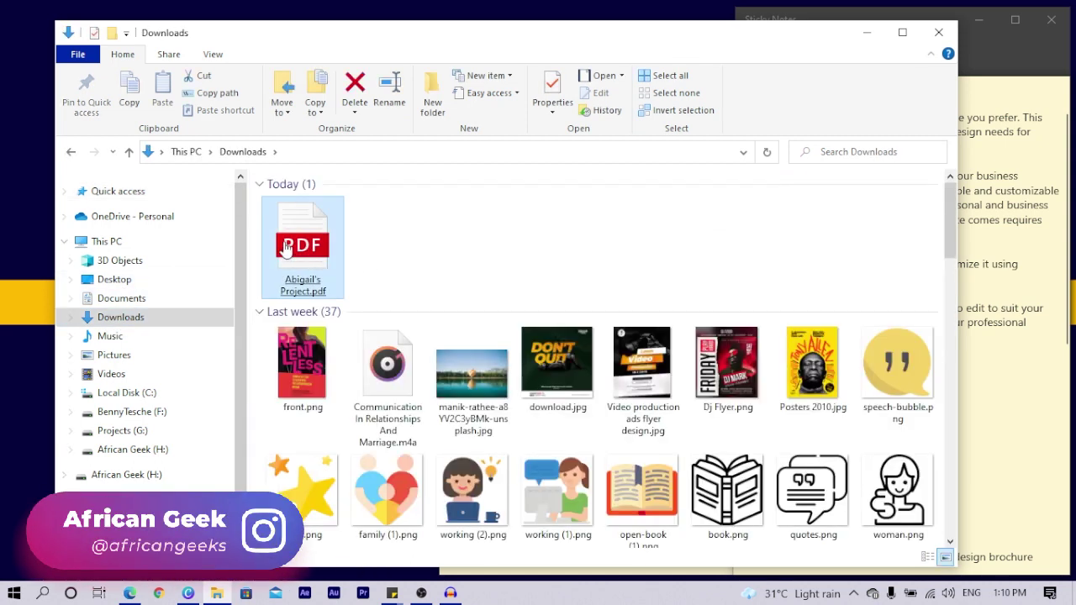
pyautogui.doubleClick(328, 250)
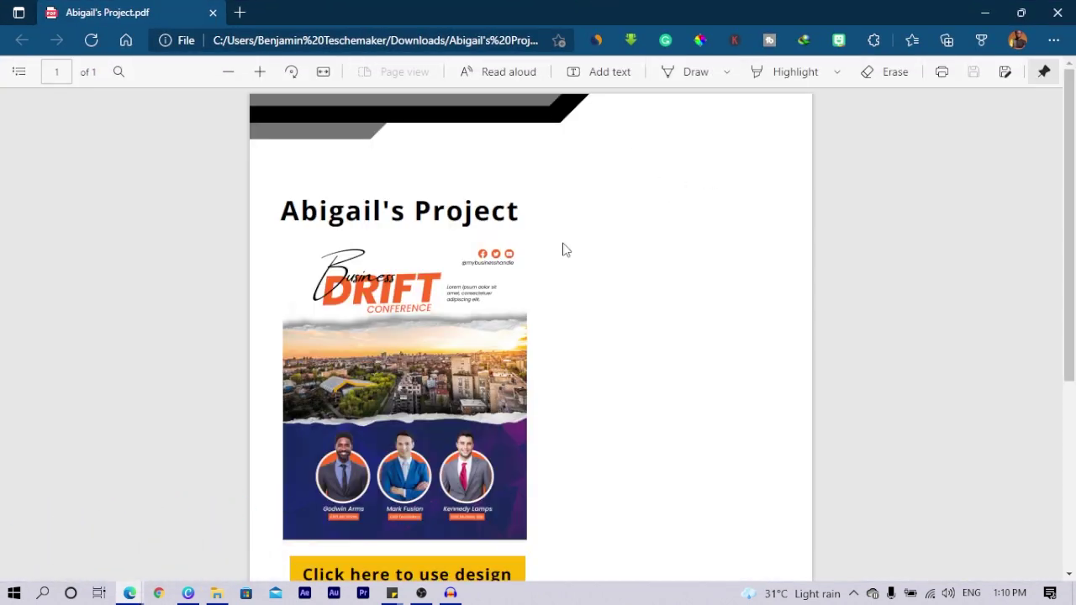
# - Open the PDF's 'Click here to use design' link in a new Edge tab and view it
pyautogui.scroll(-1, 412, 242)
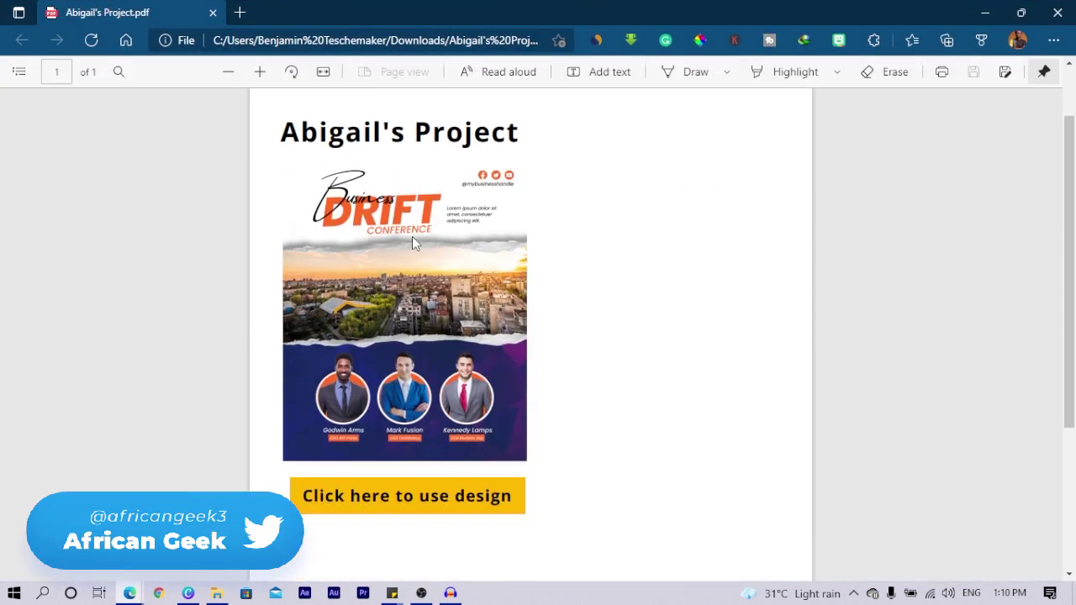
pyautogui.rightClick(460, 505)
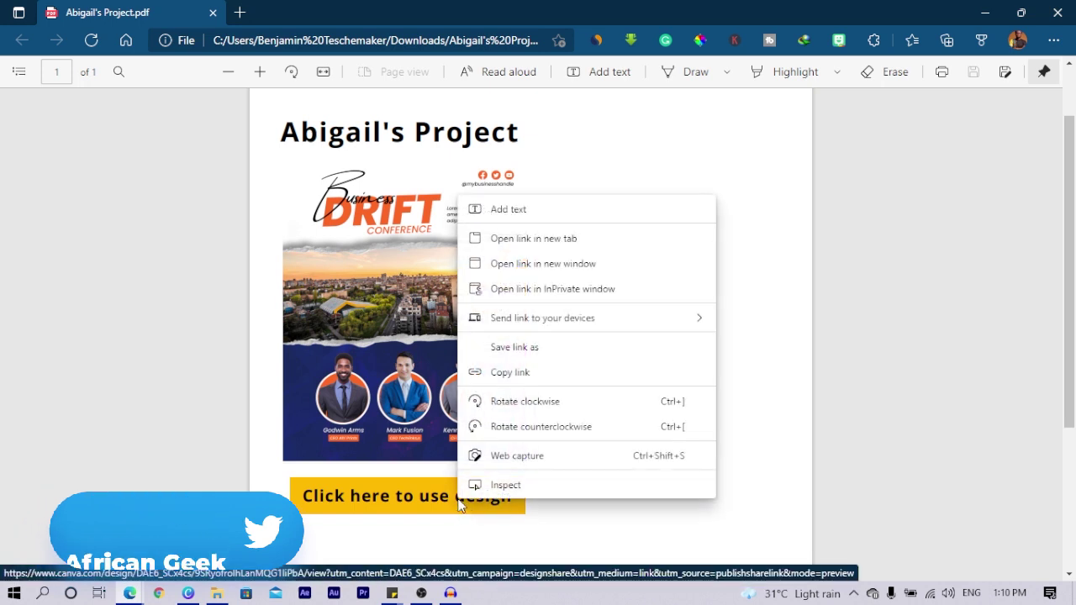
pyautogui.click(543, 242)
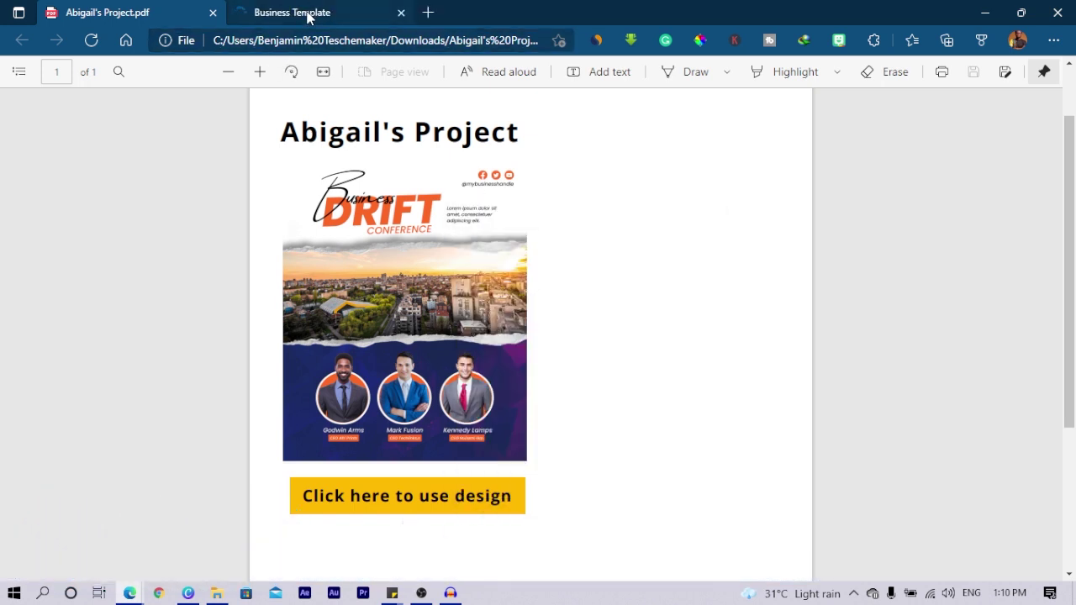
pyautogui.click(308, 18)
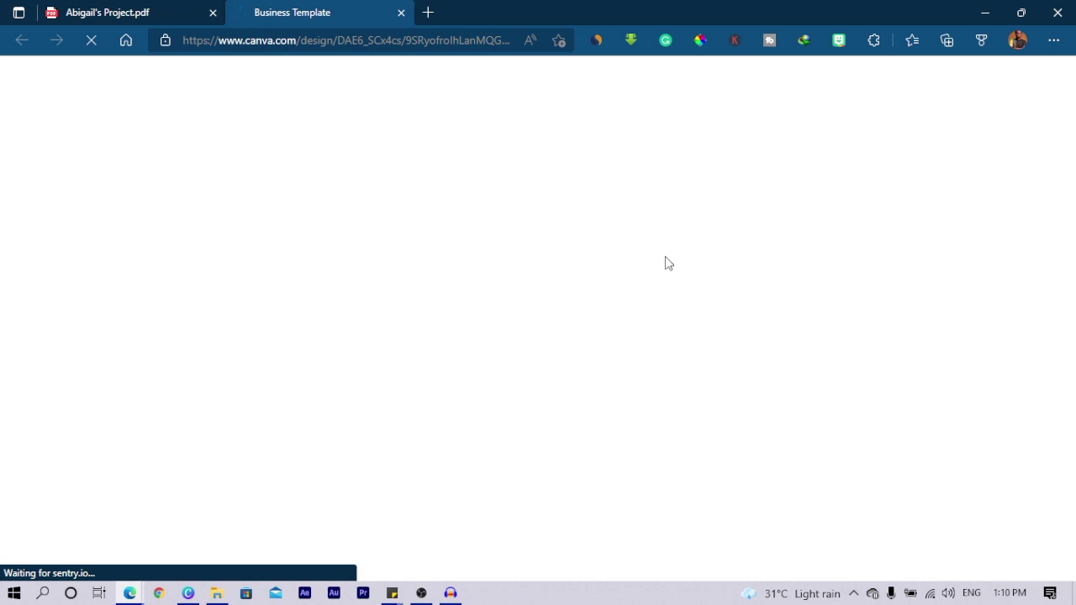